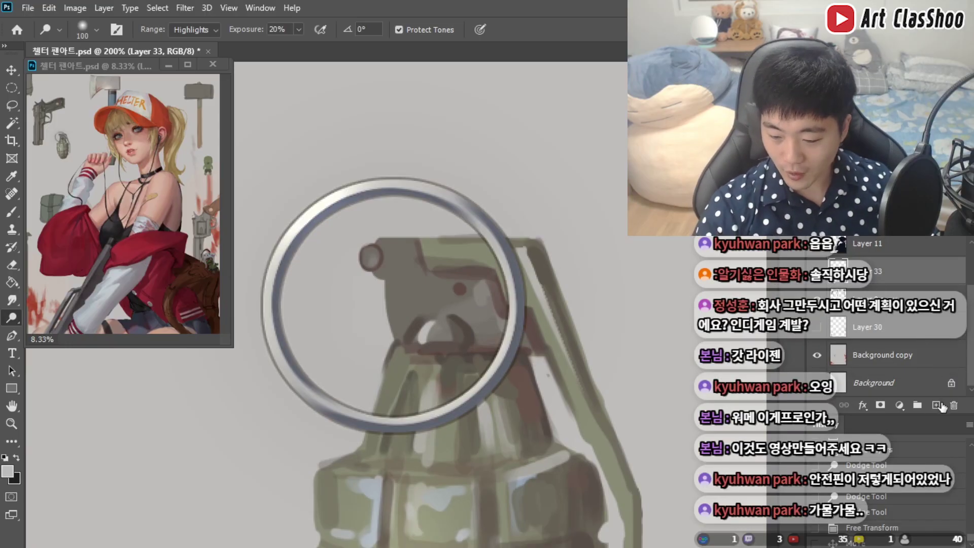
# On a new layer, brush small highlight touch-ups onto the grenade's pull ring and body
pyautogui.click(936, 405)
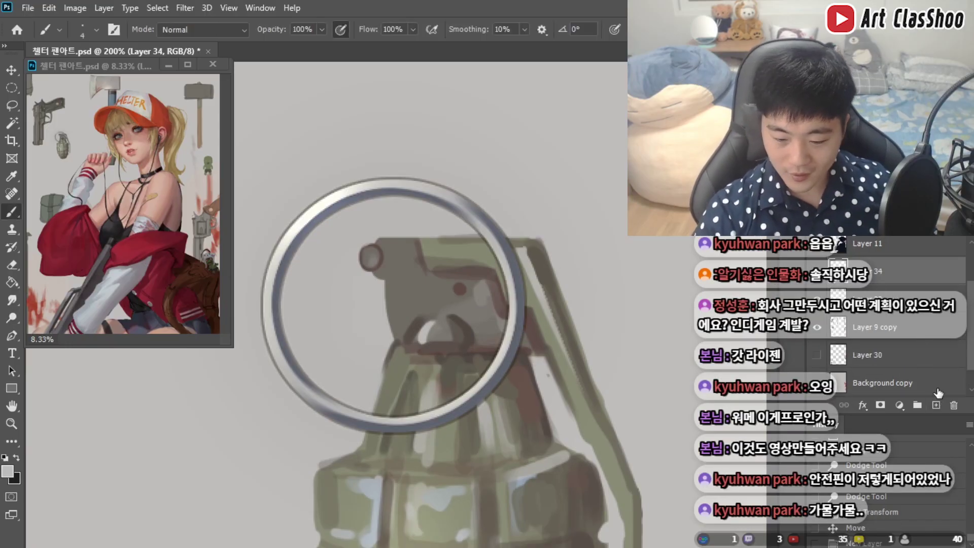
pyautogui.press('b')
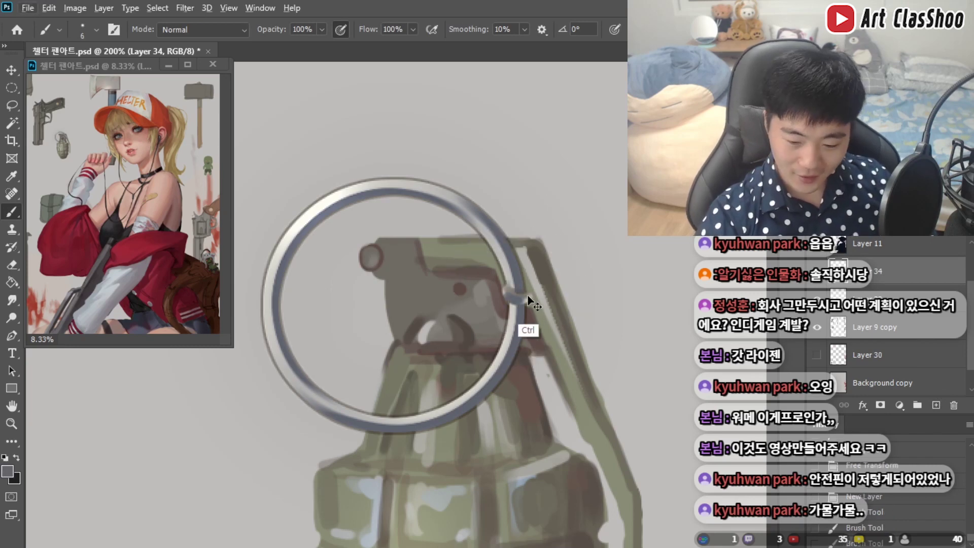
pyautogui.moveTo(497, 292); pyautogui.dragTo(530, 290)
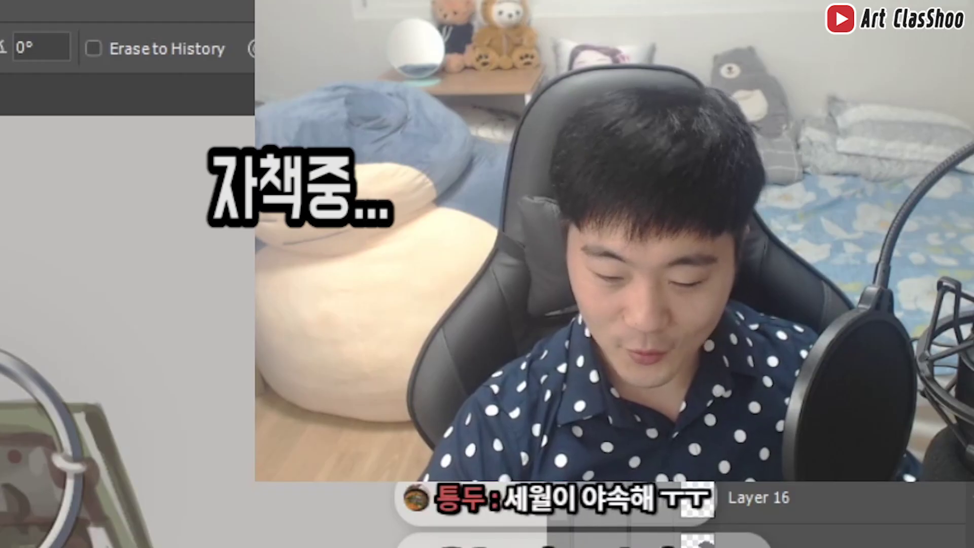
pyautogui.press('b')
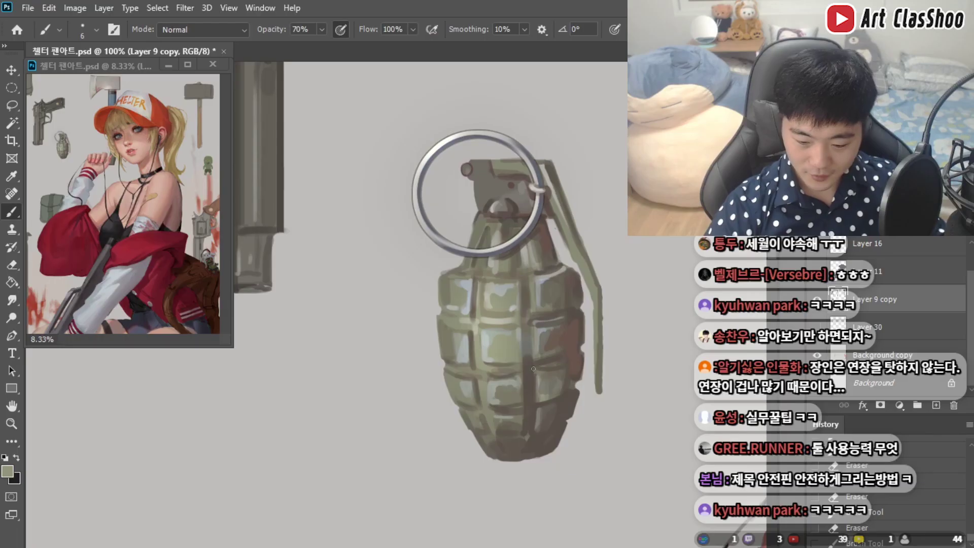
pyautogui.moveTo(533, 368); pyautogui.dragTo(539, 366)
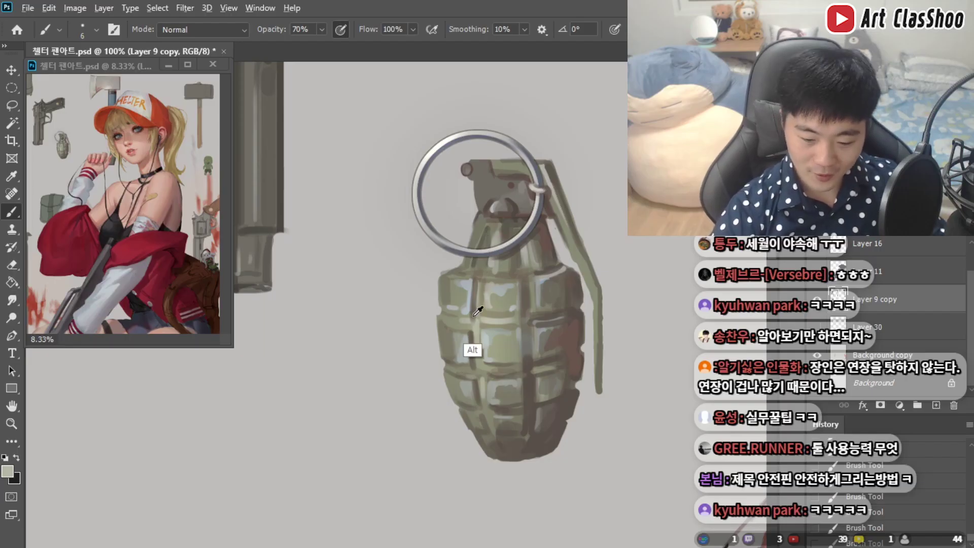
pyautogui.hotkey('ctrl', '-')
pyautogui.hotkey('ctrl', '-')
pyautogui.hotkey('ctrl', '-')
pyautogui.hotkey('ctrl', '-')
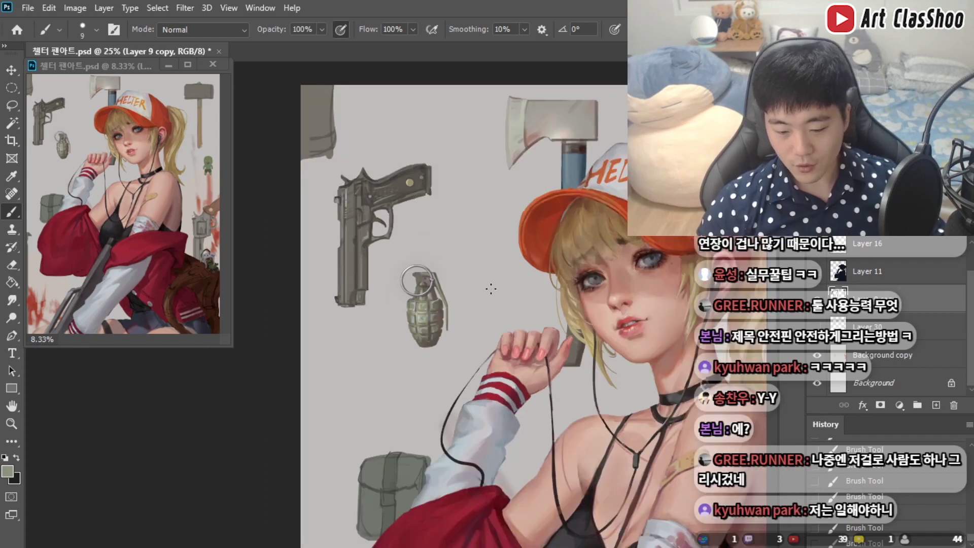
pyautogui.scroll(2, 492, 290)
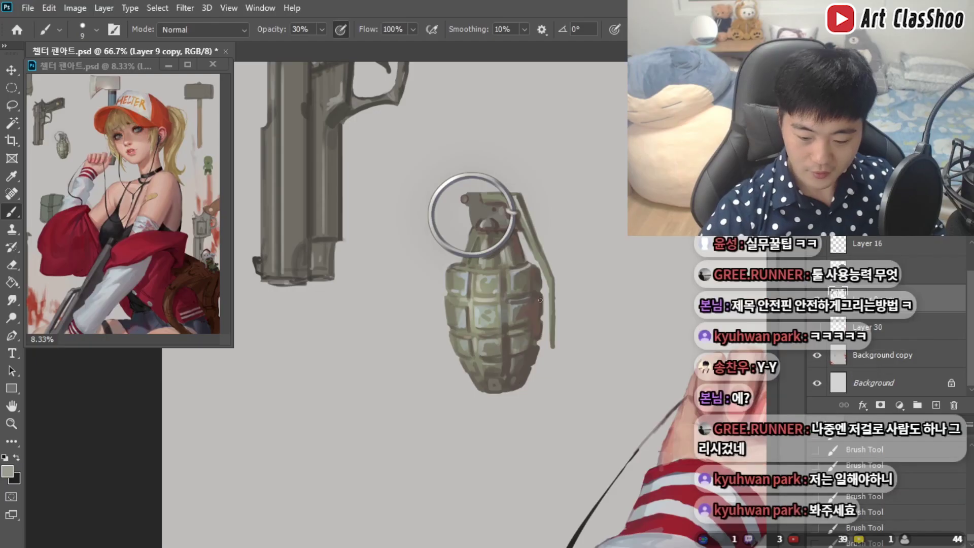
pyautogui.scroll(2, 691, 366)
pyautogui.moveTo(537, 186); pyautogui.dragTo(710, 363)
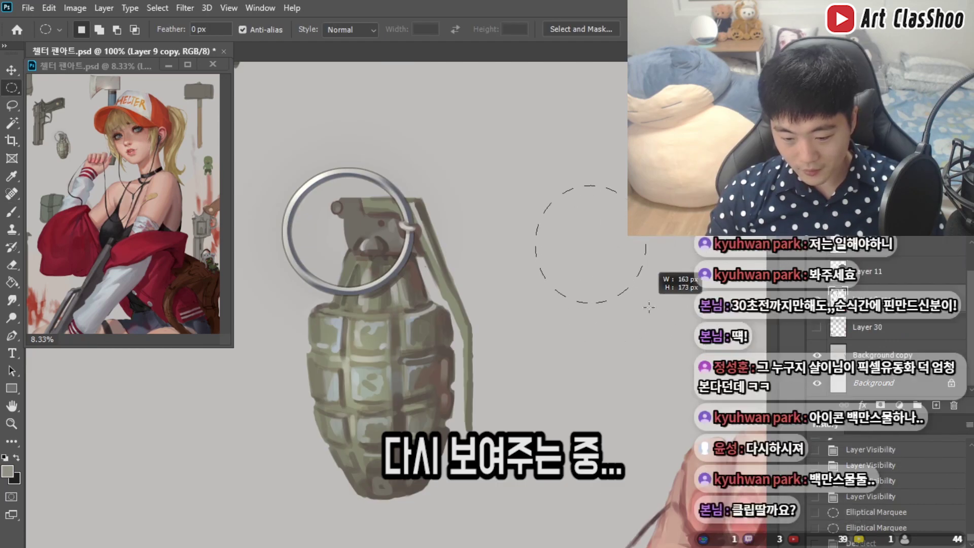
pyautogui.moveTo(581, 227)
pyautogui.mouseDown()
pyautogui.moveTo(710, 357)
pyautogui.moveTo(680, 359)
pyautogui.moveTo(692, 360)
pyautogui.mouseUp()
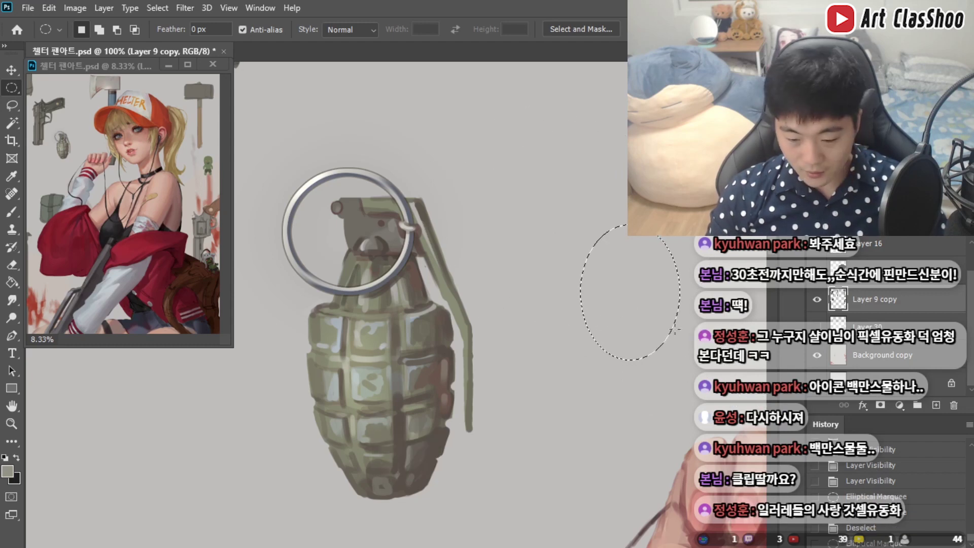
pyautogui.hotkey('ctrl', 'd')
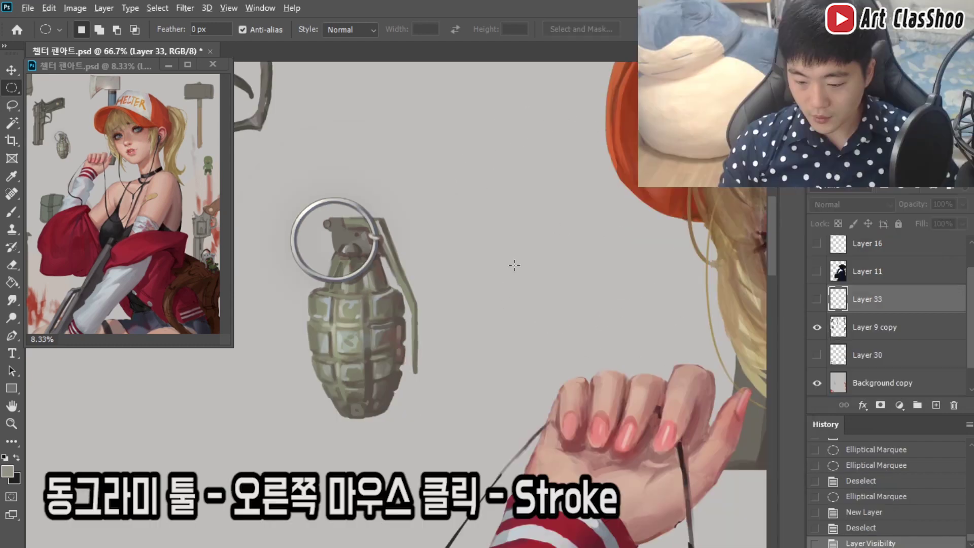
# Stroke a circle right of the grenade with a 12 px centred grey-green ring, then undo it
pyautogui.moveTo(510, 262); pyautogui.dragTo(576, 336)
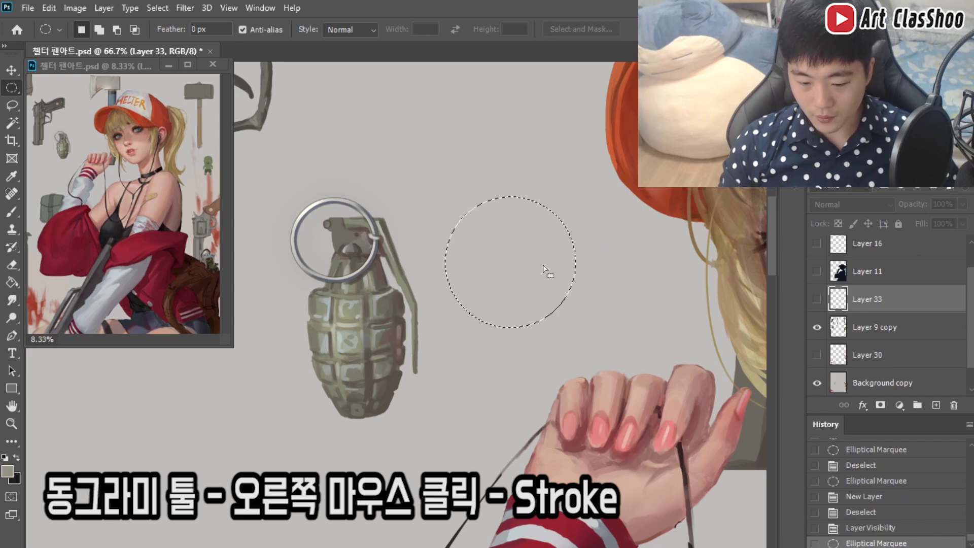
pyautogui.rightClick(541, 271)
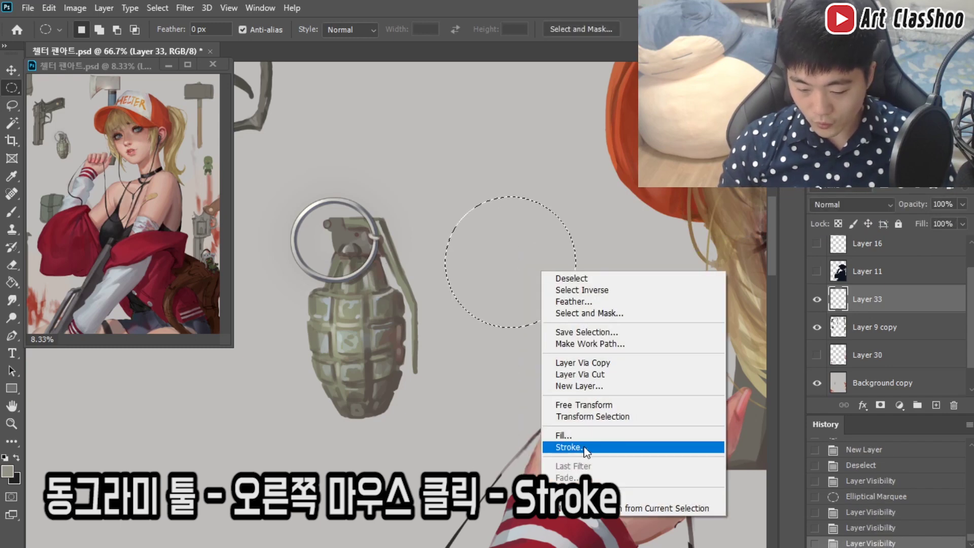
pyautogui.click(579, 448)
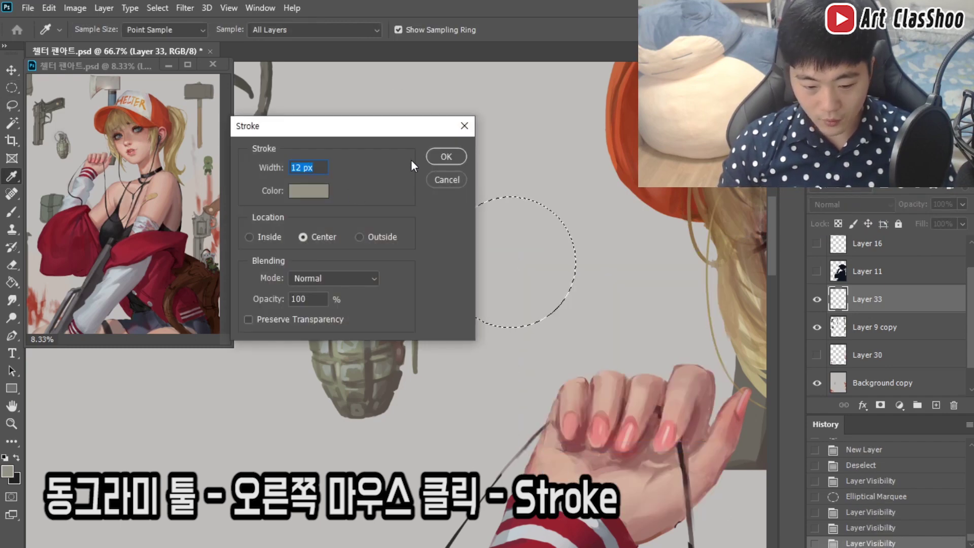
pyautogui.moveTo(354, 127); pyautogui.dragTo(541, 173)
pyautogui.click(392, 223)
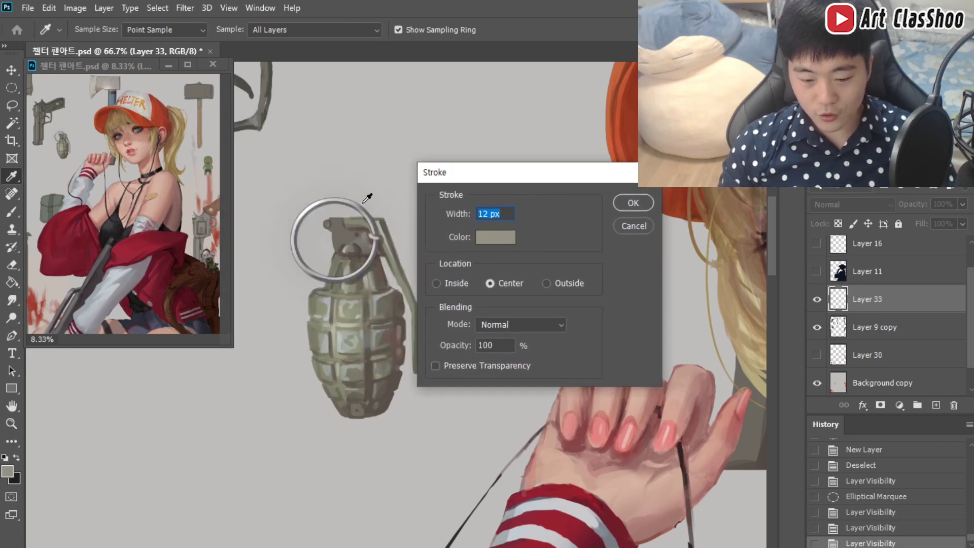
pyautogui.click(632, 202)
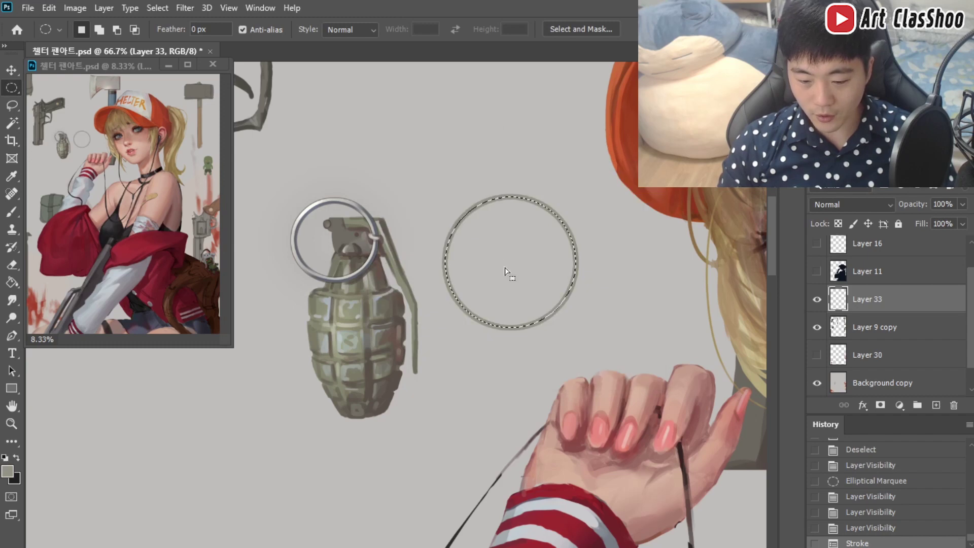
pyautogui.hotkey('ctrl', 'd')
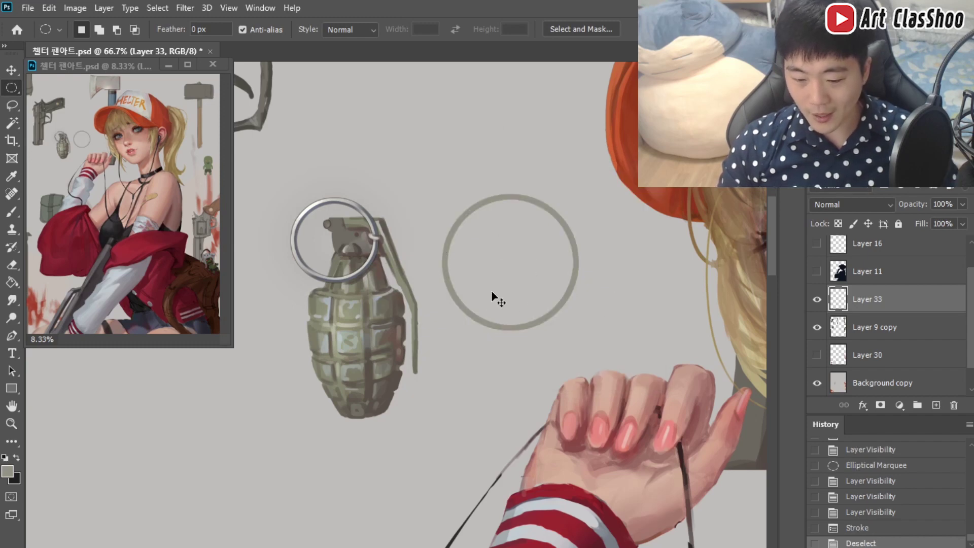
pyautogui.hotkey('ctrl', 'z')
pyautogui.hotkey('ctrl', 'z')
# Restroke the circle as an 18 px ring, test a thicker 28 px stroke, then undo it
pyautogui.rightClick(522, 279)
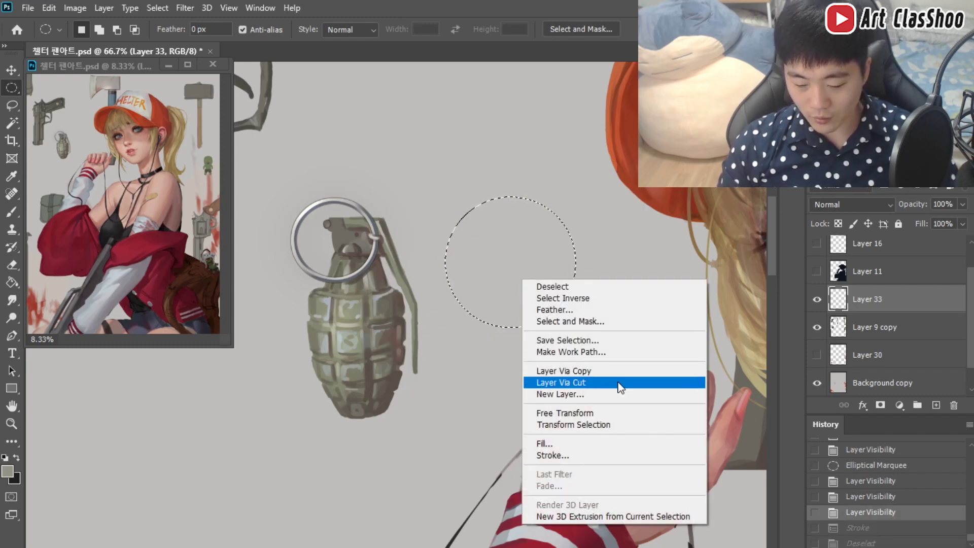
pyautogui.click(598, 455)
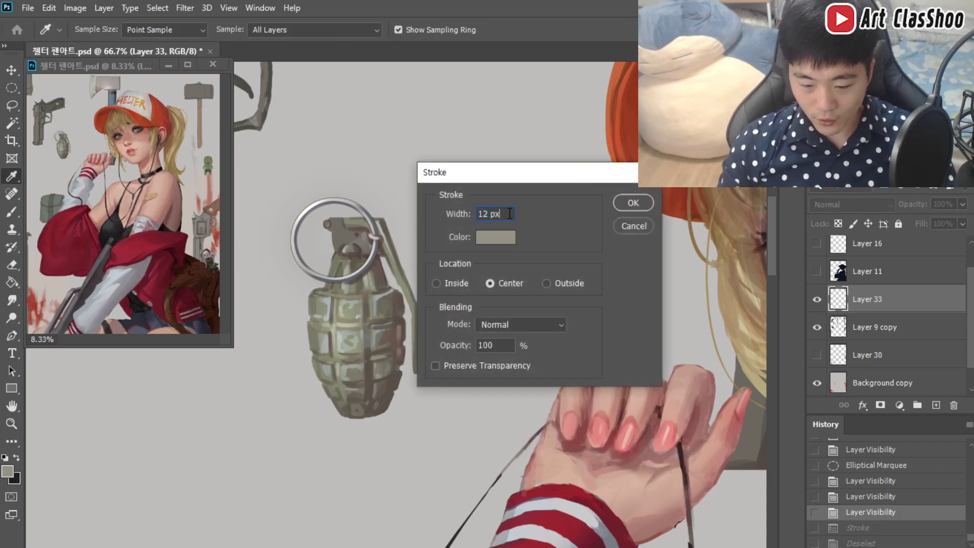
pyautogui.write('18')
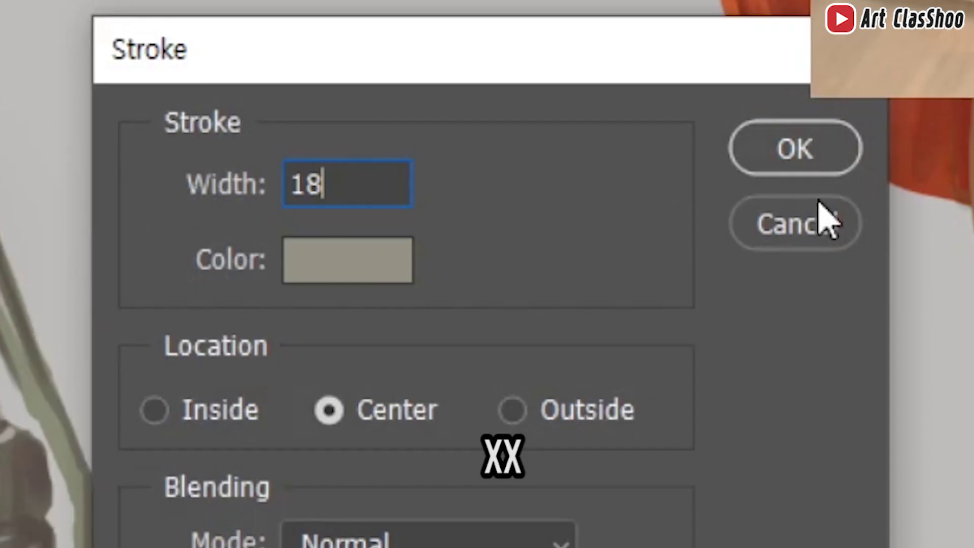
pyautogui.click(633, 202)
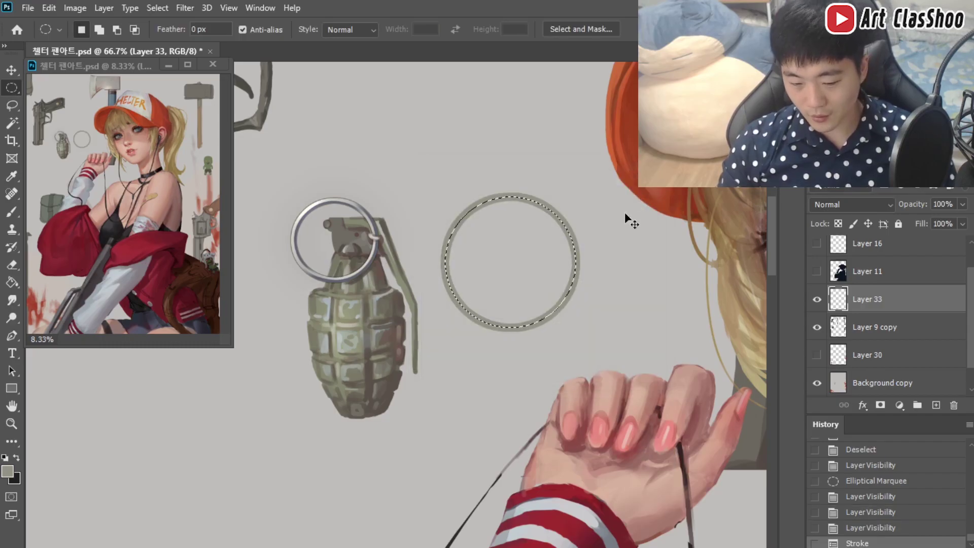
pyautogui.hotkey('ctrl', 'd')
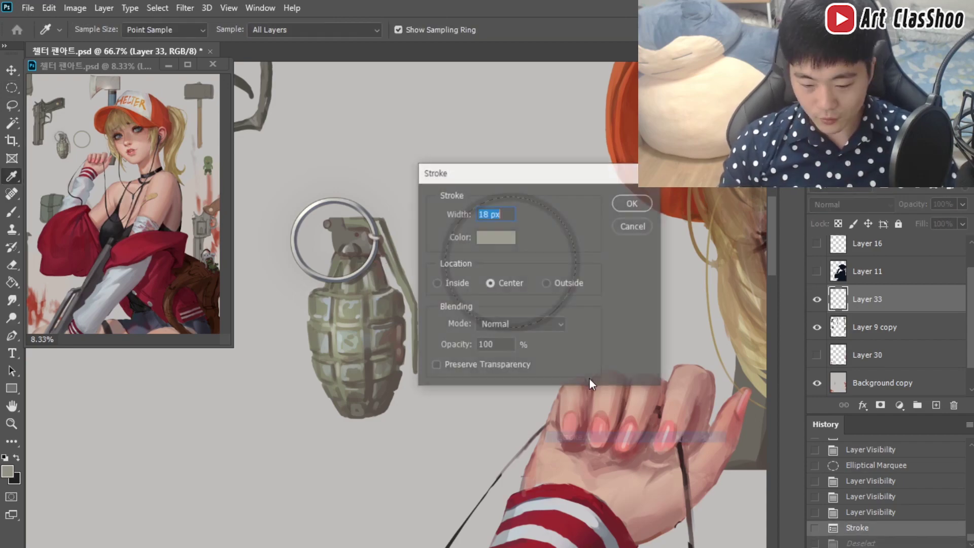
pyautogui.write('28')
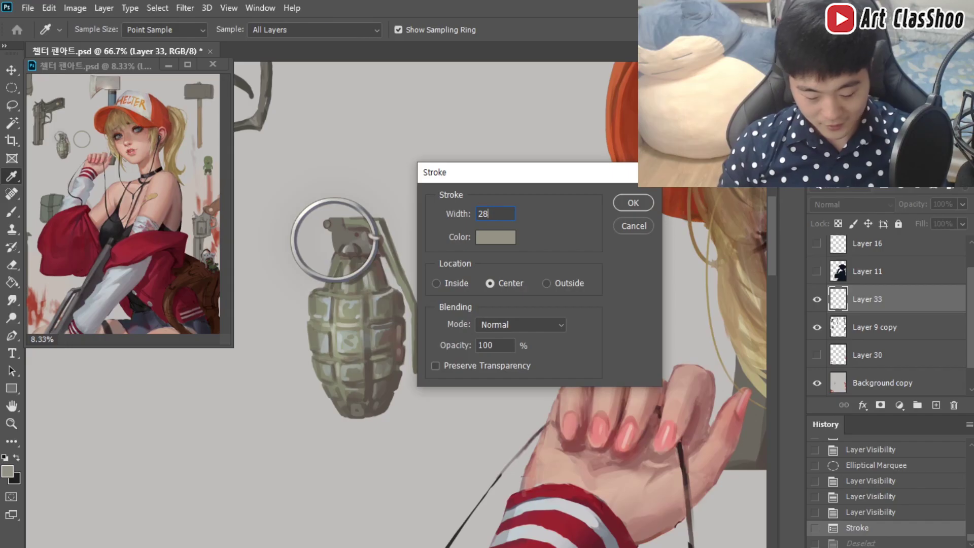
pyautogui.press('Return')
pyautogui.hotkey('ctrl', 'z')
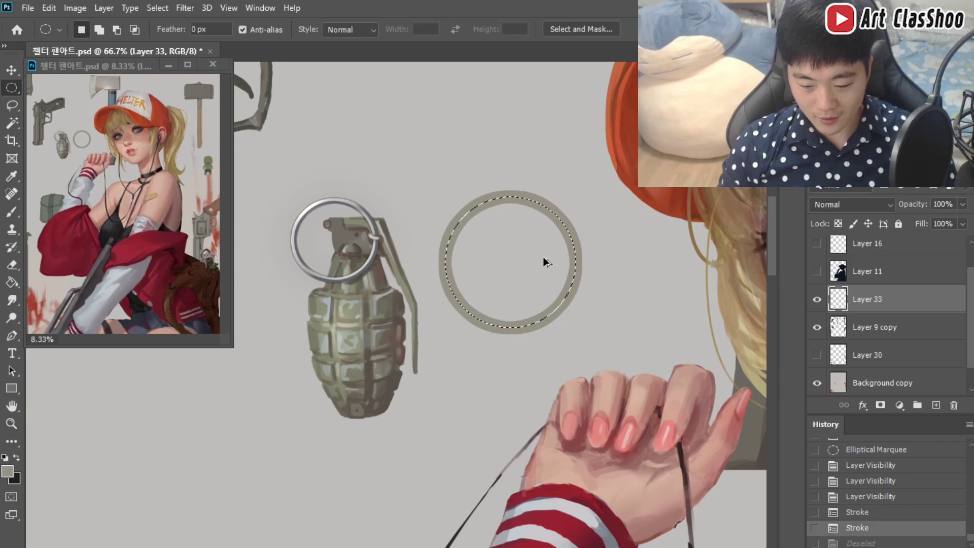
pyautogui.hotkey('ctrl', 'z')
pyautogui.hotkey('ctrl', 'd')
# Check the painting colour, then toggle the ring layer's visibility to compare
pyautogui.press('i')
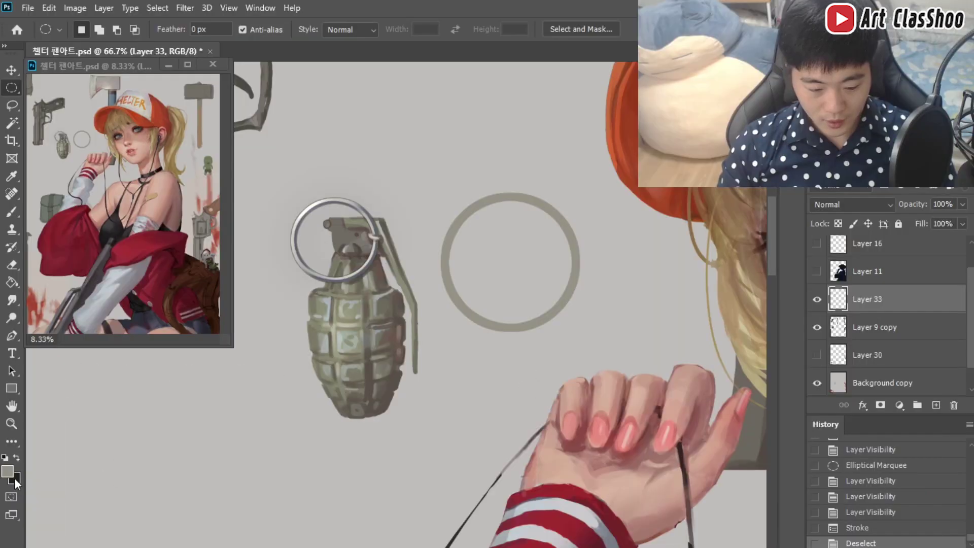
pyautogui.click(7, 472)
pyautogui.press('Return')
pyautogui.press('m')
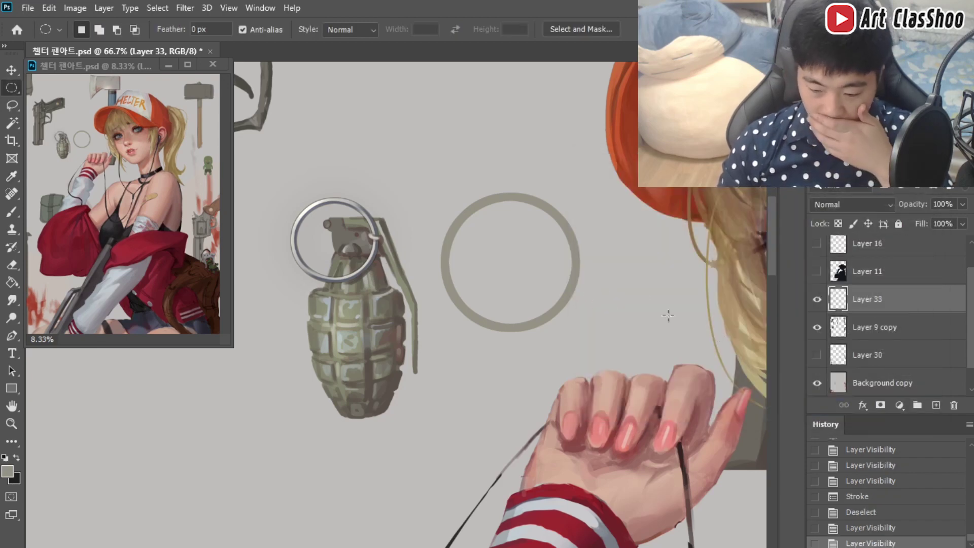
pyautogui.click(817, 300)
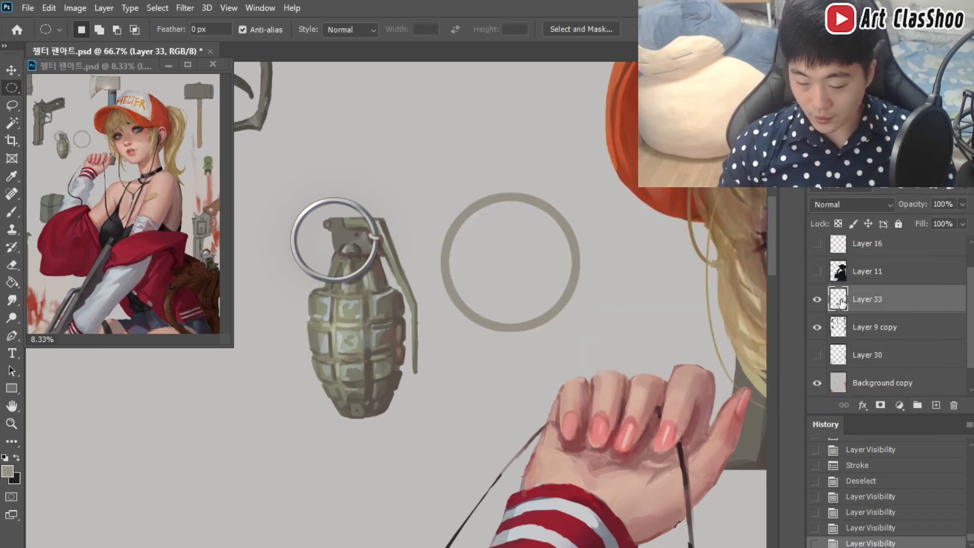
# Hide the ring layer and turn on Bevel & Emboss in its layer style
pyautogui.click(818, 300)
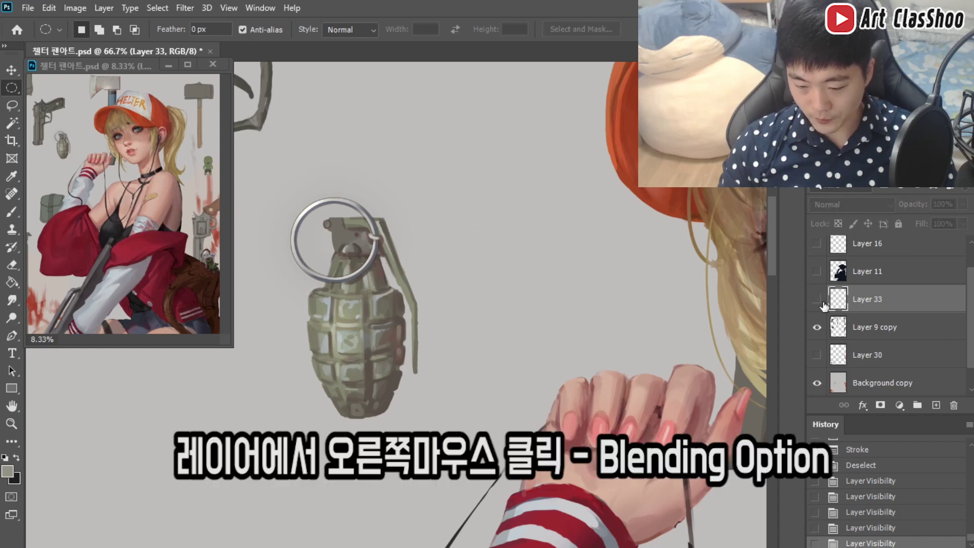
pyautogui.rightClick(854, 301)
pyautogui.click(856, 309)
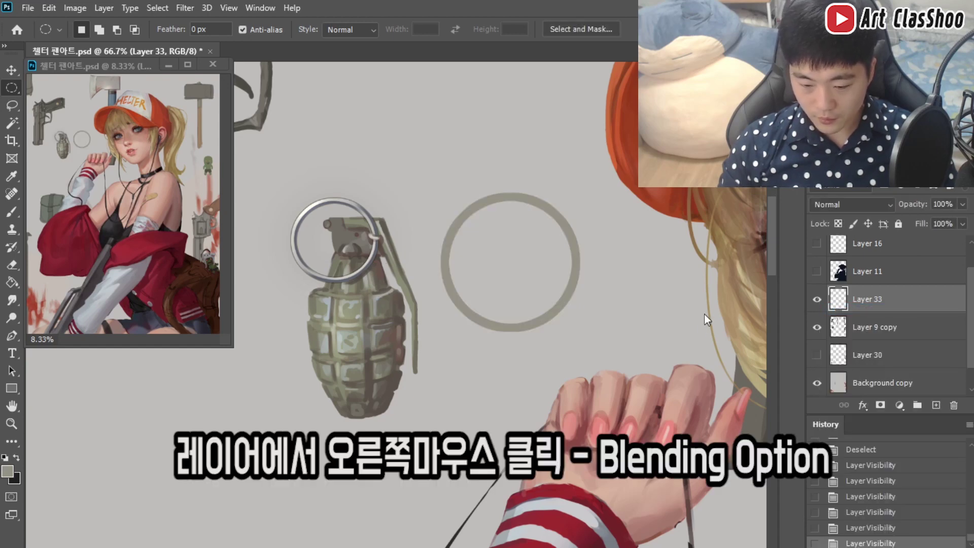
pyautogui.moveTo(417, 350); pyautogui.dragTo(561, 126)
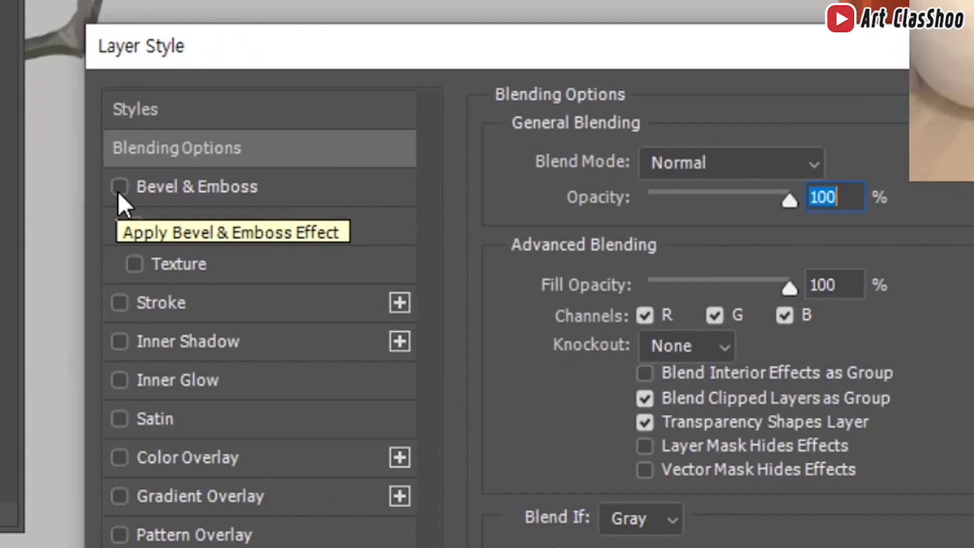
pyautogui.click(124, 187)
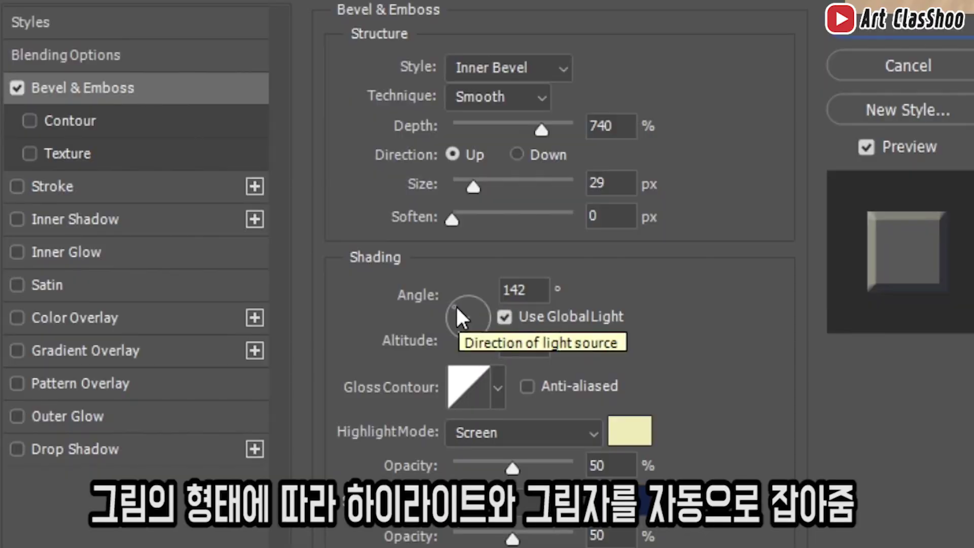
# Set the bevel lighting to 132° angle and 32° altitude
pyautogui.moveTo(456, 306)
pyautogui.mouseDown()
pyautogui.moveTo(464, 317)
pyautogui.moveTo(461, 303)
pyautogui.moveTo(426, 301)
pyautogui.moveTo(424, 310)
pyautogui.mouseUp()
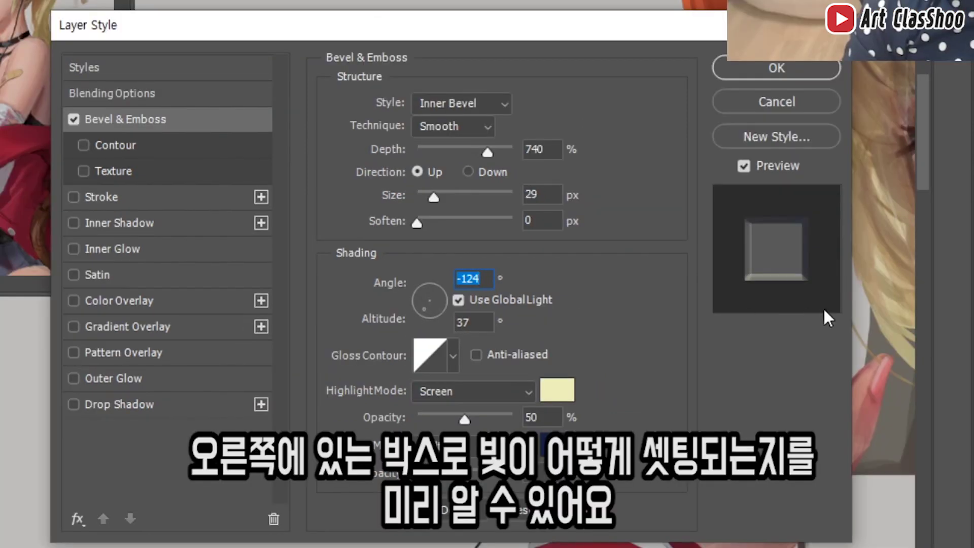
pyautogui.moveTo(426, 308); pyautogui.dragTo(426, 294)
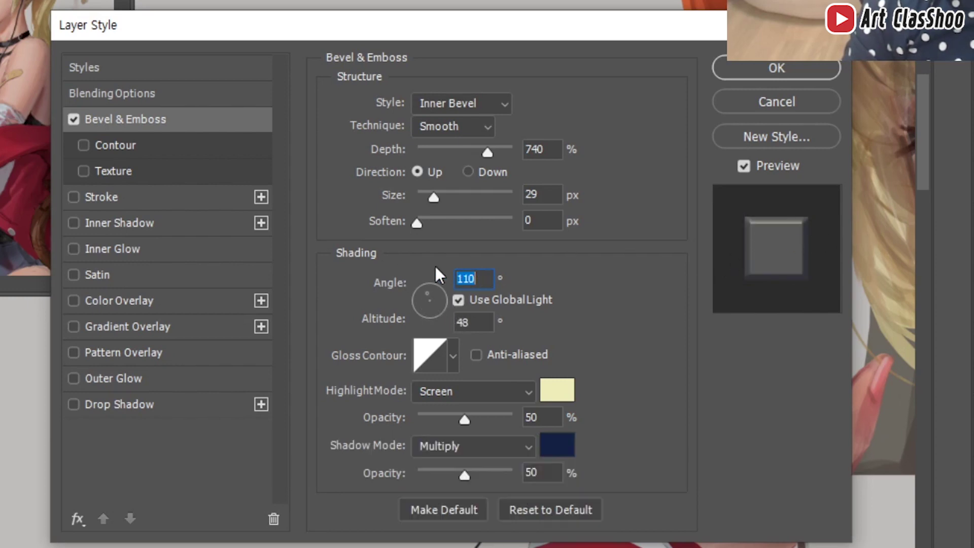
pyautogui.moveTo(429, 293); pyautogui.dragTo(420, 291)
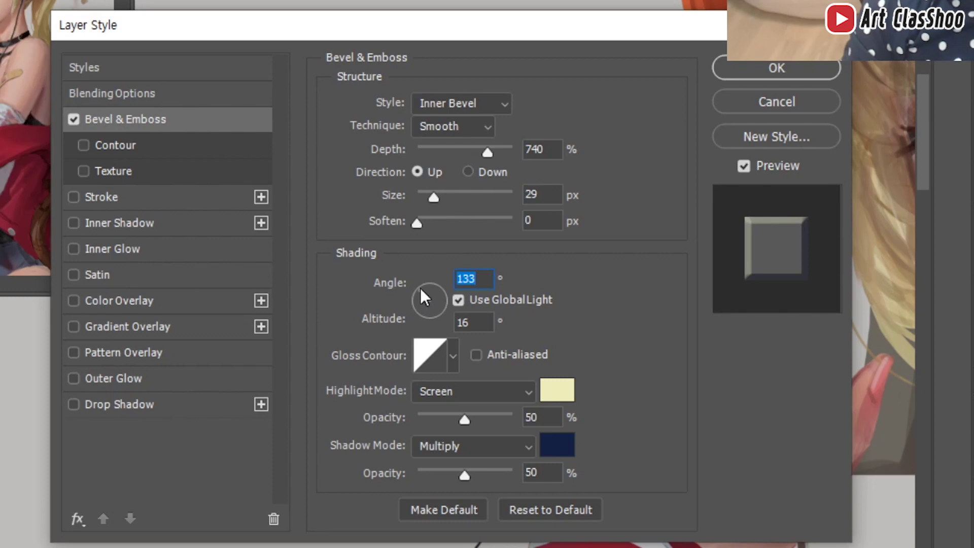
pyautogui.moveTo(420, 290); pyautogui.dragTo(423, 294)
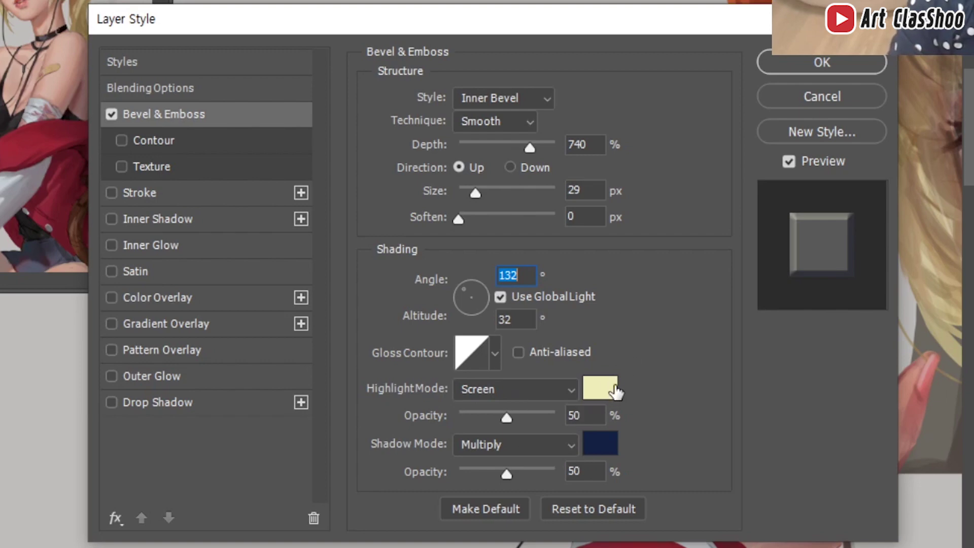
# Make the bevel highlight a soft cream and the shadow a dark navy
pyautogui.click(614, 388)
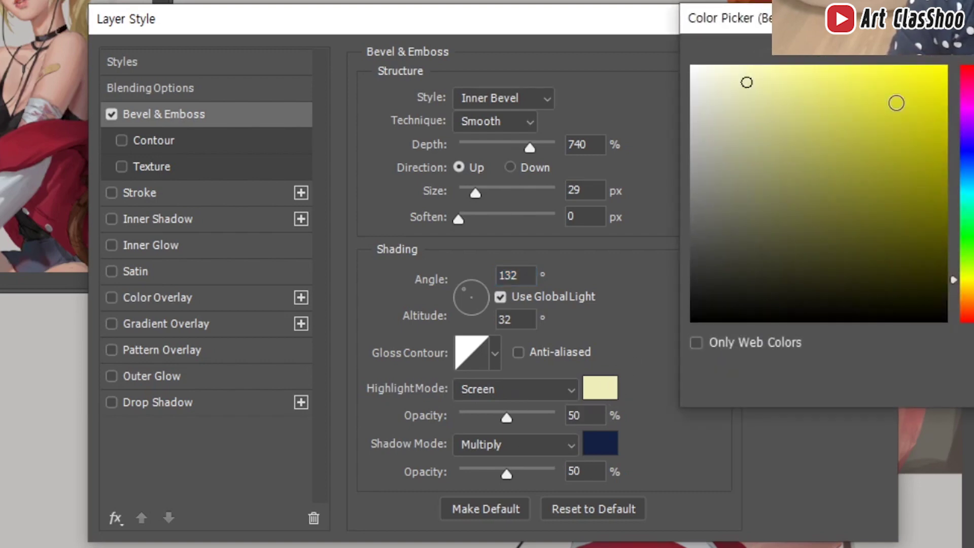
pyautogui.click(700, 66)
pyautogui.press('Return')
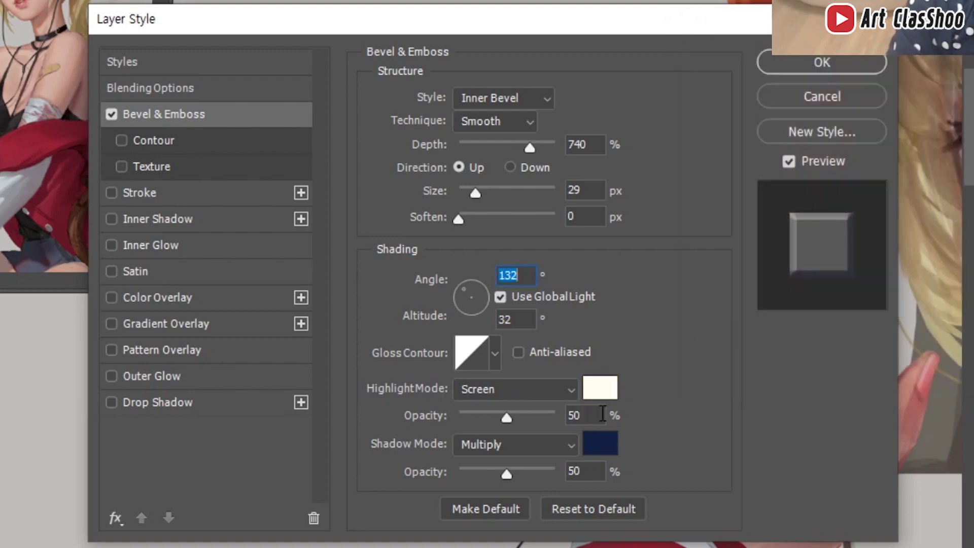
pyautogui.click(600, 443)
pyautogui.click(693, 319)
pyautogui.press('Return')
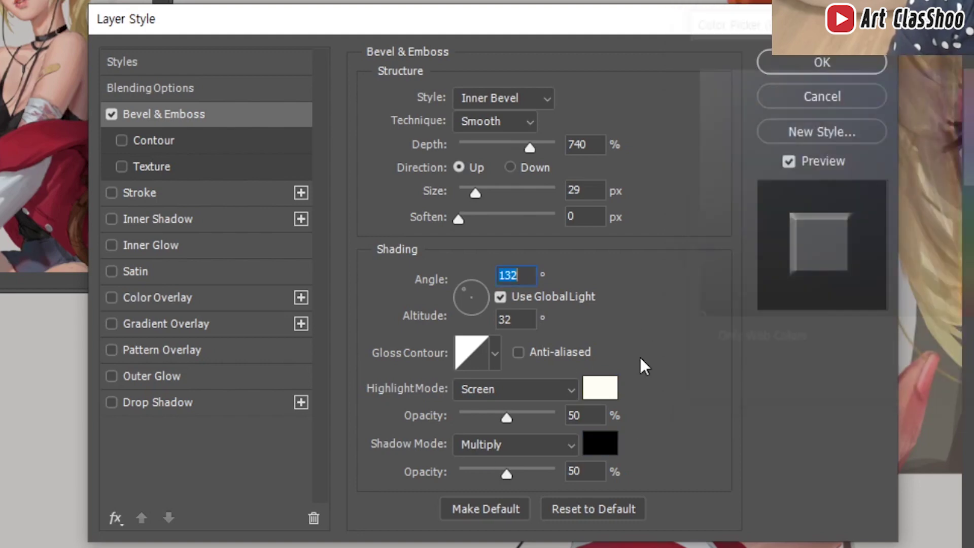
pyautogui.click(601, 389)
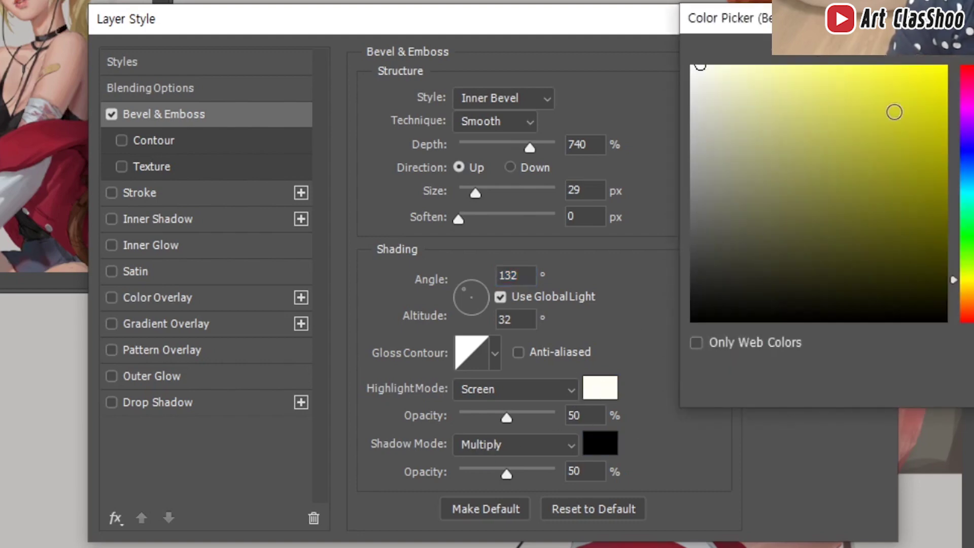
pyautogui.click(722, 74)
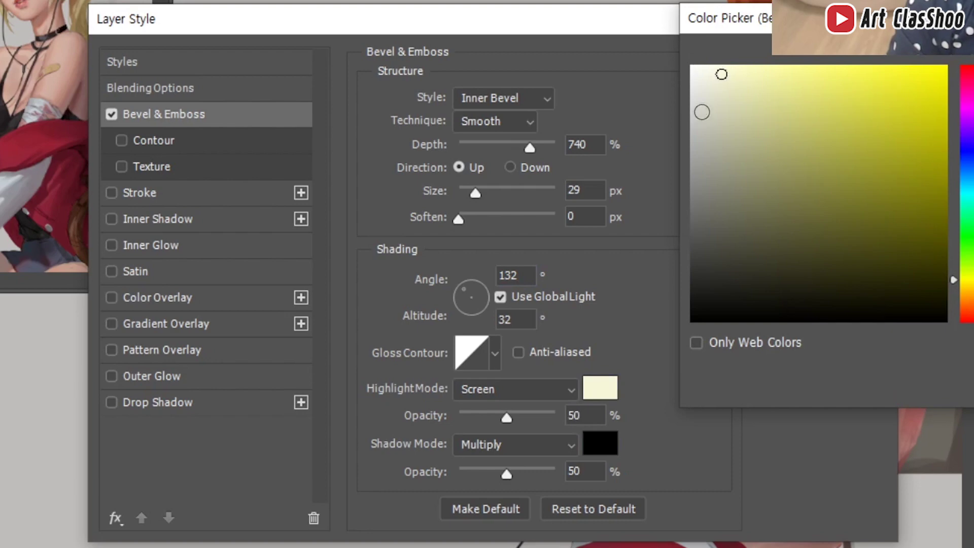
pyautogui.press('Return')
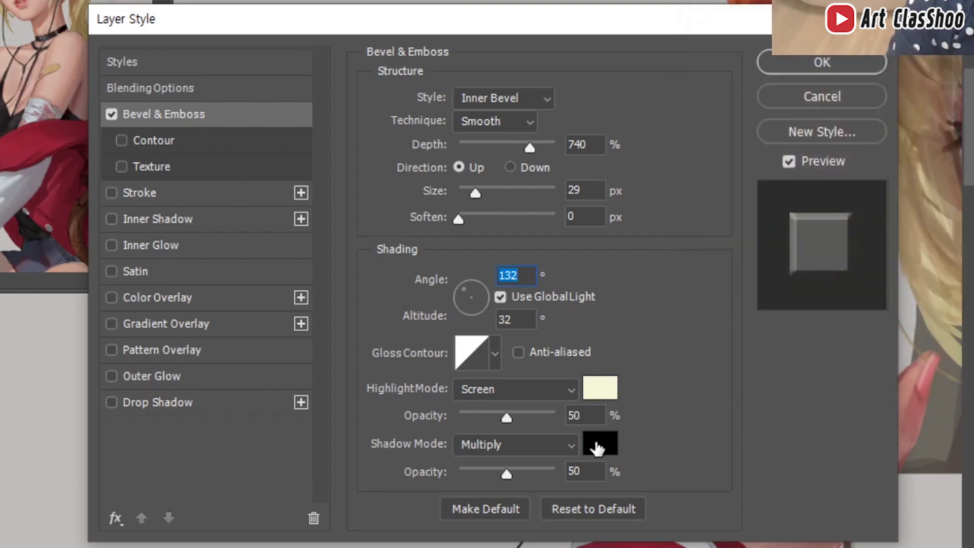
pyautogui.click(597, 448)
pyautogui.click(783, 308)
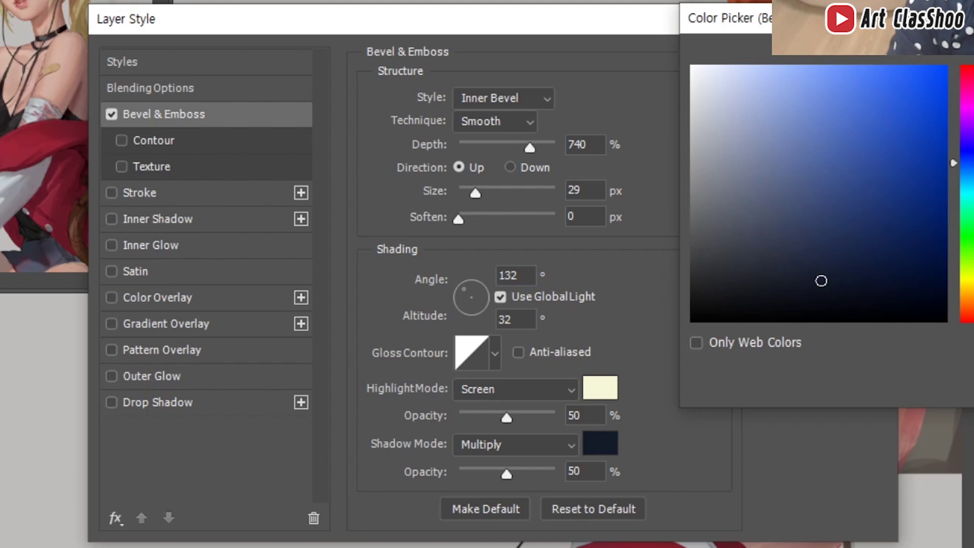
pyautogui.press('Return')
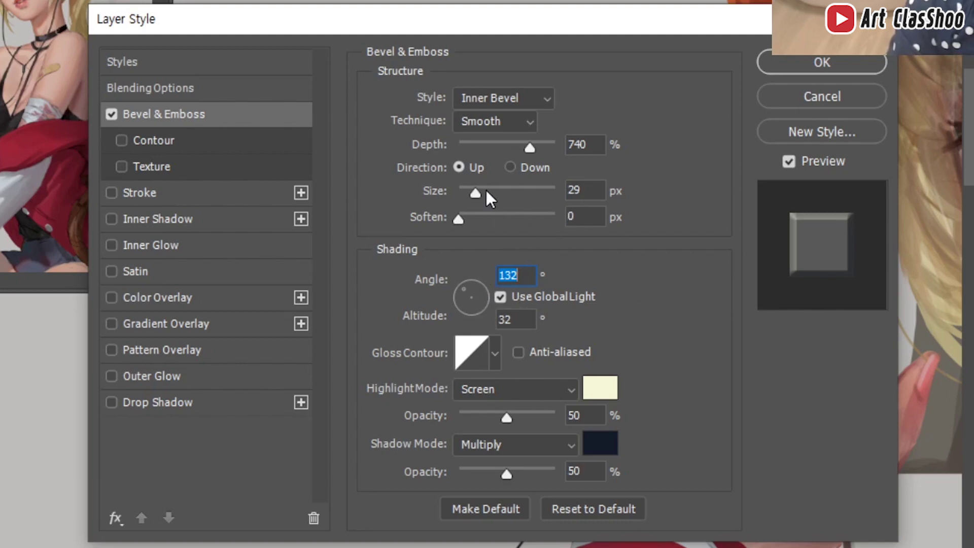
# Set bevel depth to 1000% and size to 38 px, and apply the effect
pyautogui.moveTo(490, 193)
pyautogui.mouseDown()
pyautogui.moveTo(512, 192)
pyautogui.moveTo(485, 193)
pyautogui.mouseUp()
pyautogui.moveTo(530, 147); pyautogui.dragTo(490, 147)
pyautogui.moveTo(242, 213); pyautogui.dragTo(347, 209)
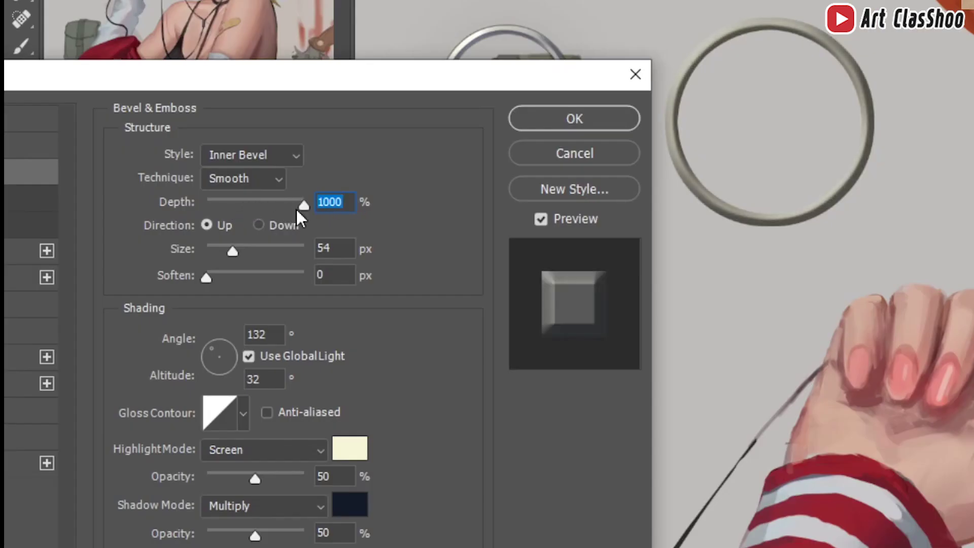
pyautogui.moveTo(238, 251)
pyautogui.mouseDown()
pyautogui.moveTo(250, 251)
pyautogui.moveTo(227, 245)
pyautogui.mouseUp()
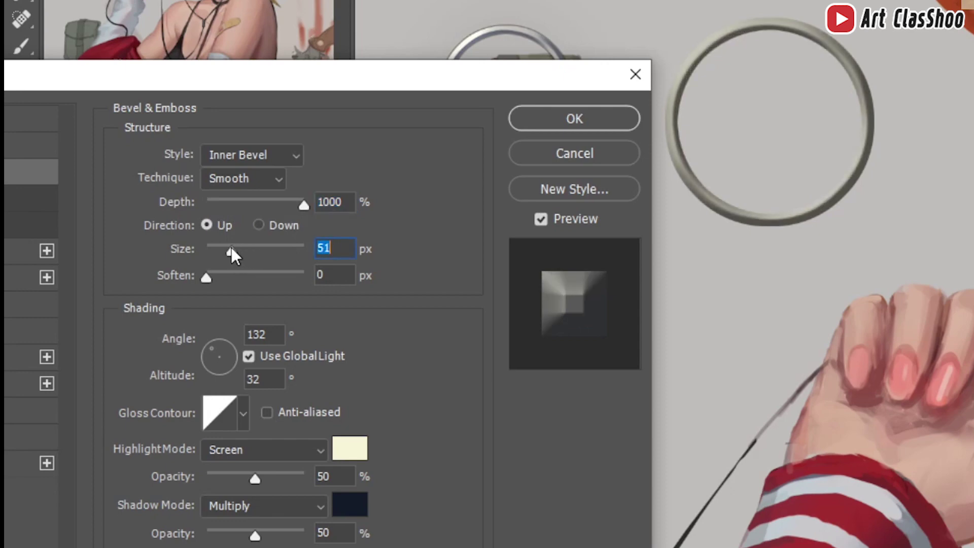
pyautogui.moveTo(206, 278); pyautogui.dragTo(244, 276)
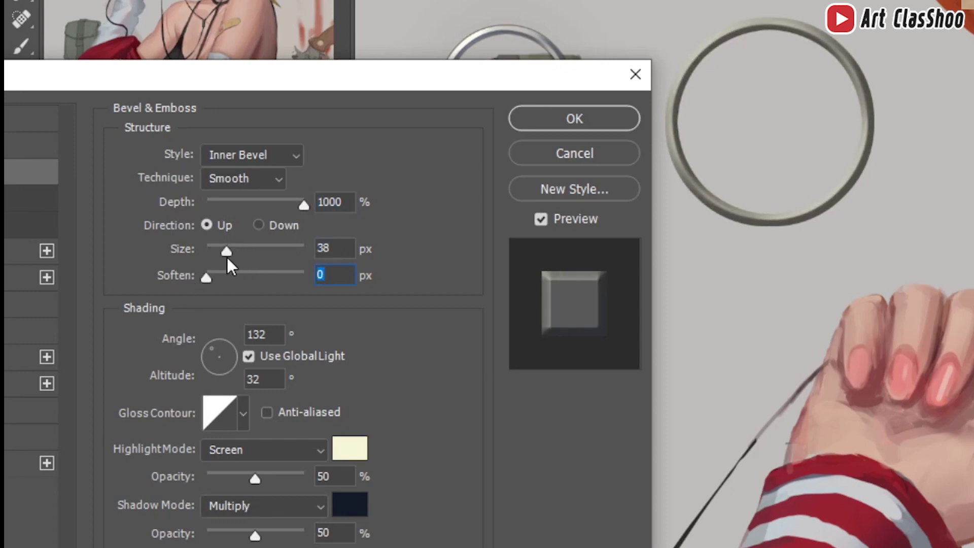
pyautogui.moveTo(226, 251)
pyautogui.mouseDown()
pyautogui.moveTo(205, 254)
pyautogui.moveTo(228, 254)
pyautogui.mouseUp()
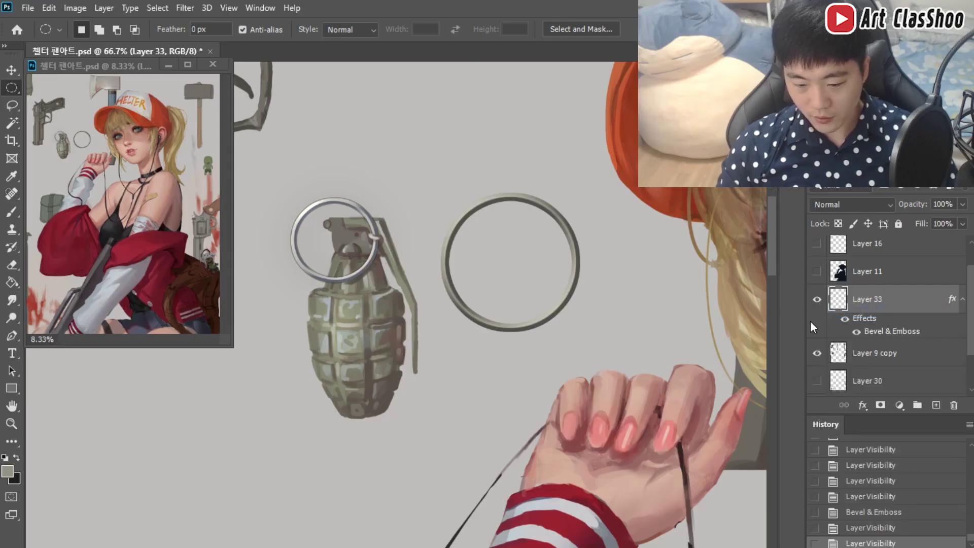
pyautogui.doubleClick(811, 323)
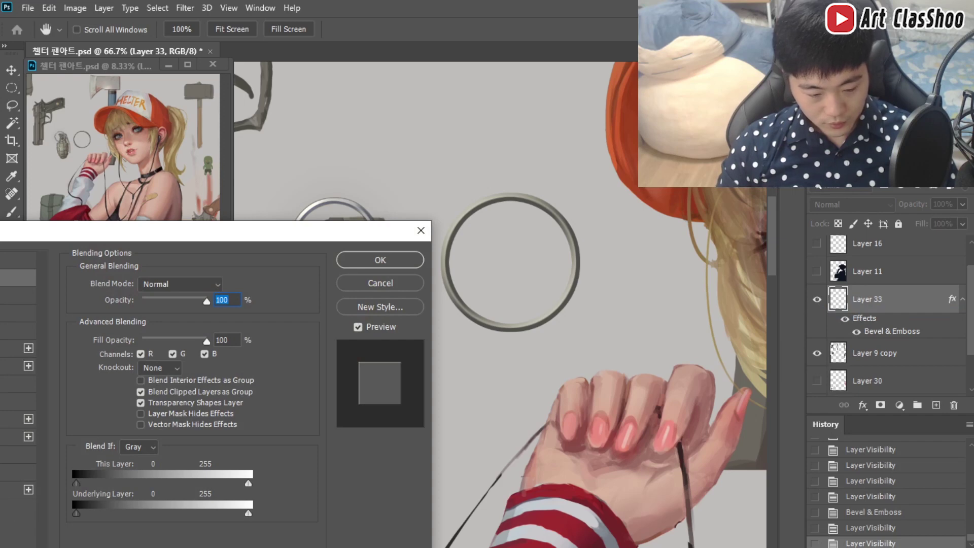
# Add a fully opaque Center-position stroke to the ring, plus Outer Glow and Drop Shadow
pyautogui.click(15, 348)
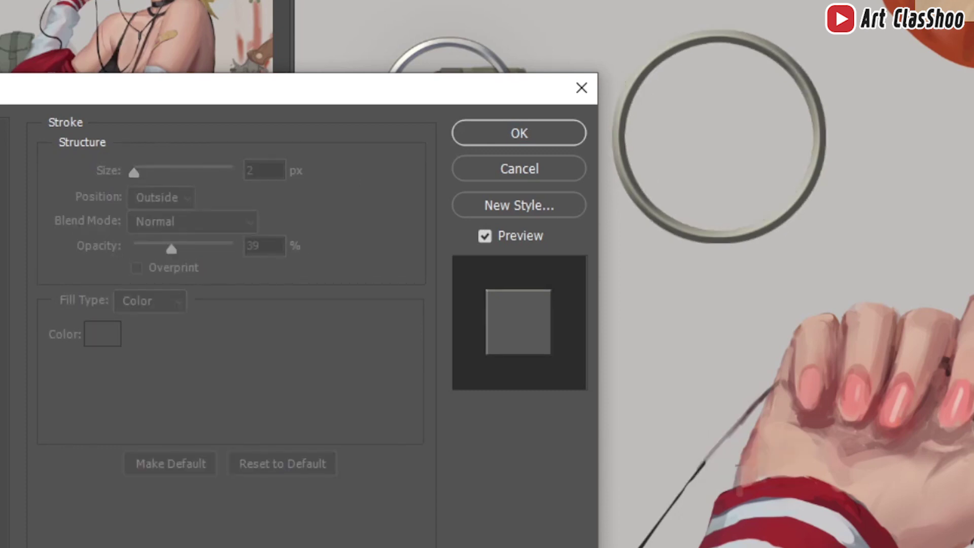
pyautogui.moveTo(204, 245); pyautogui.dragTo(256, 246)
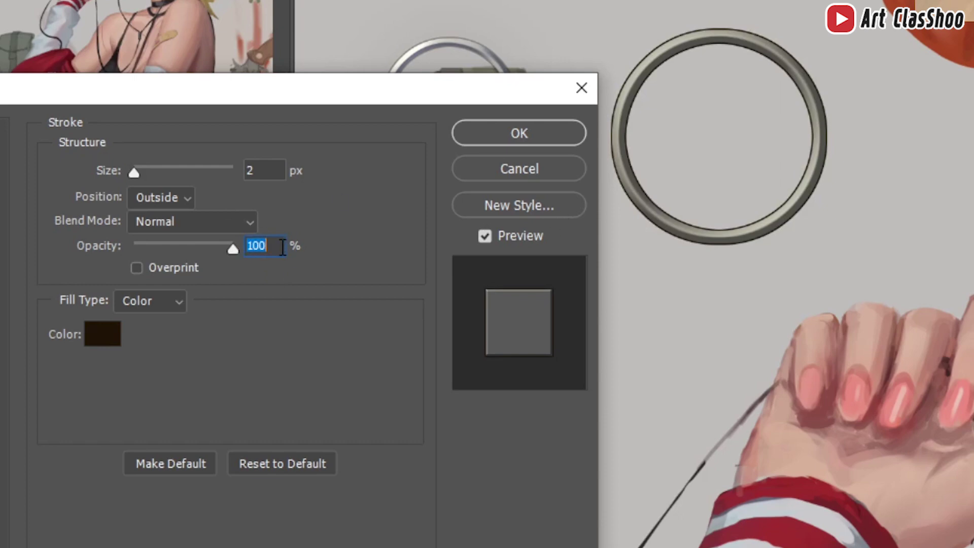
pyautogui.write('30')
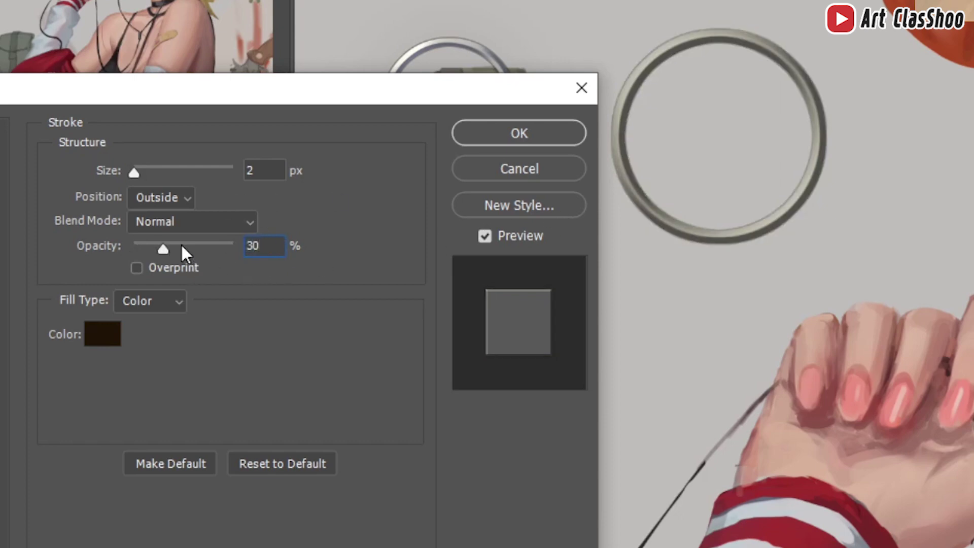
pyautogui.click(160, 196)
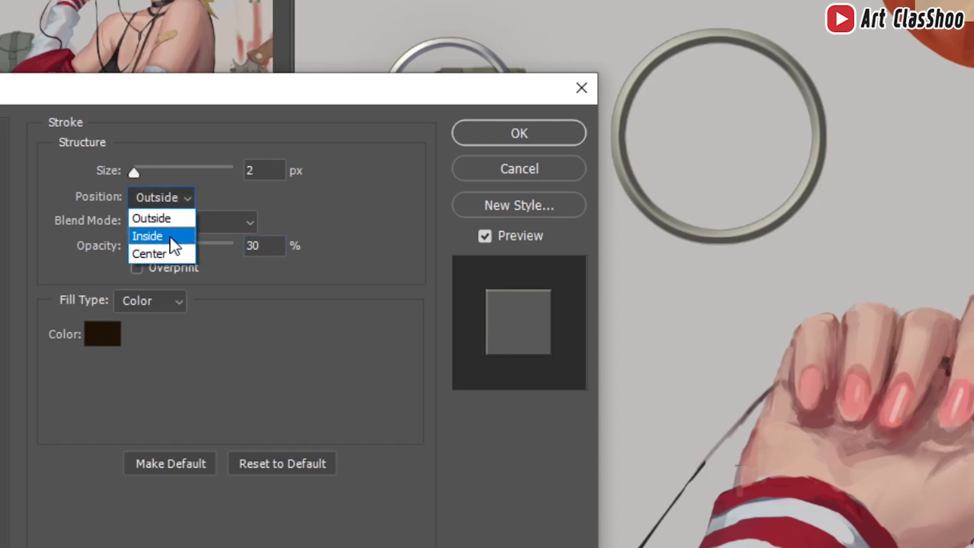
pyautogui.click(170, 237)
pyautogui.click(165, 200)
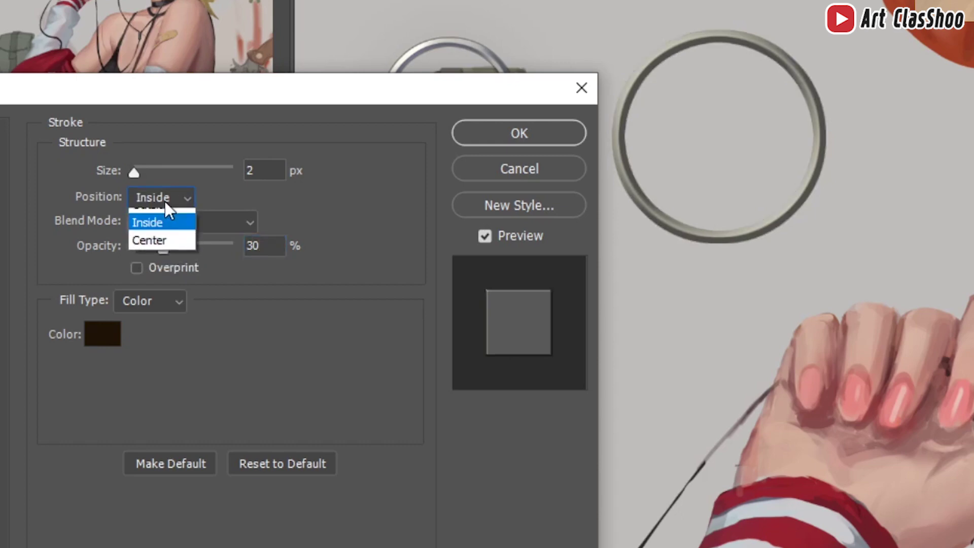
pyautogui.click(168, 252)
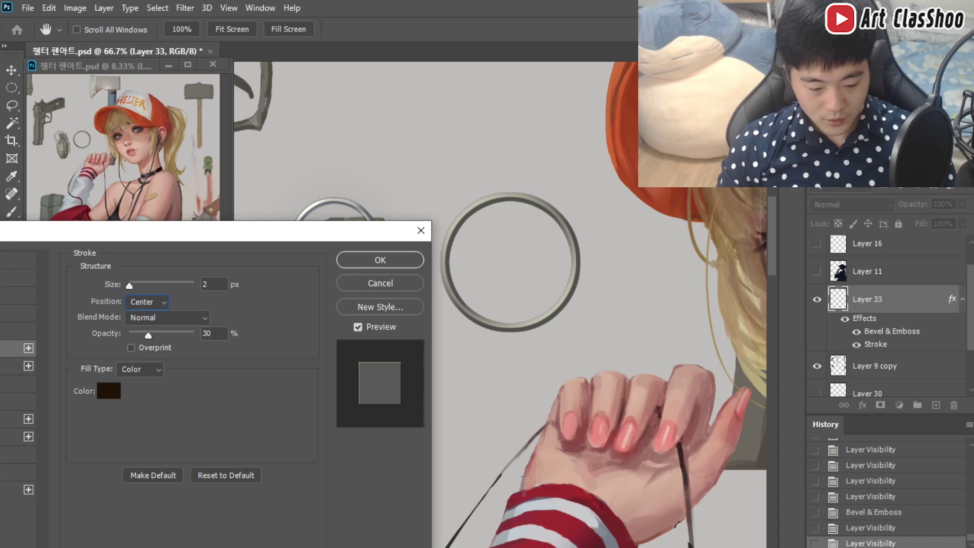
pyautogui.click(5, 471)
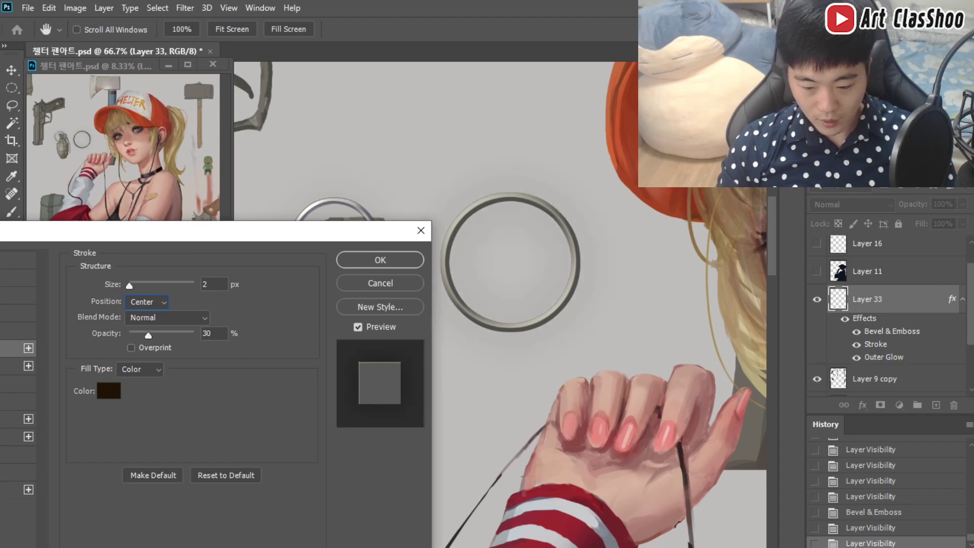
pyautogui.click(6, 489)
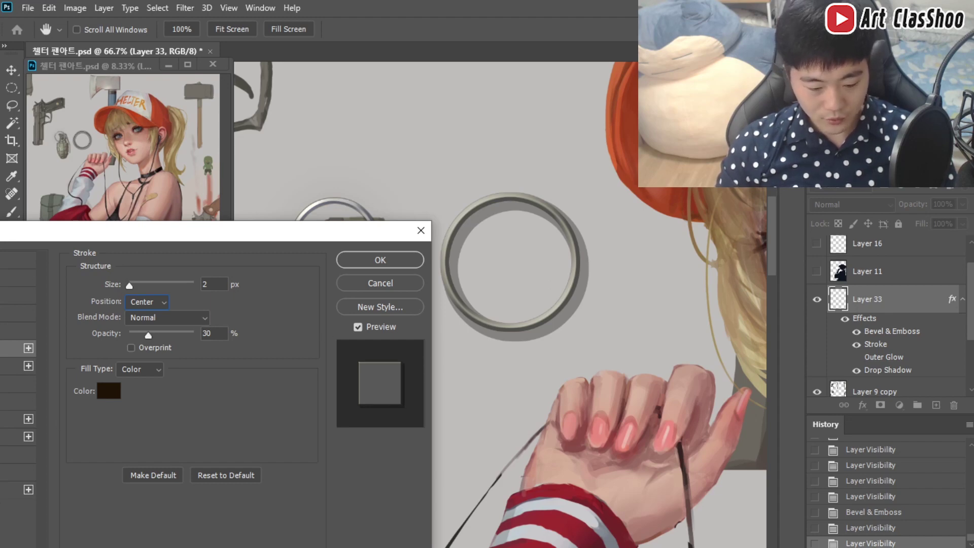
# Apply Hue/Saturation to the ring with Hue +2 and Saturation about -76
pyautogui.press('Return')
pyautogui.hotkey('ctrl', 'u')
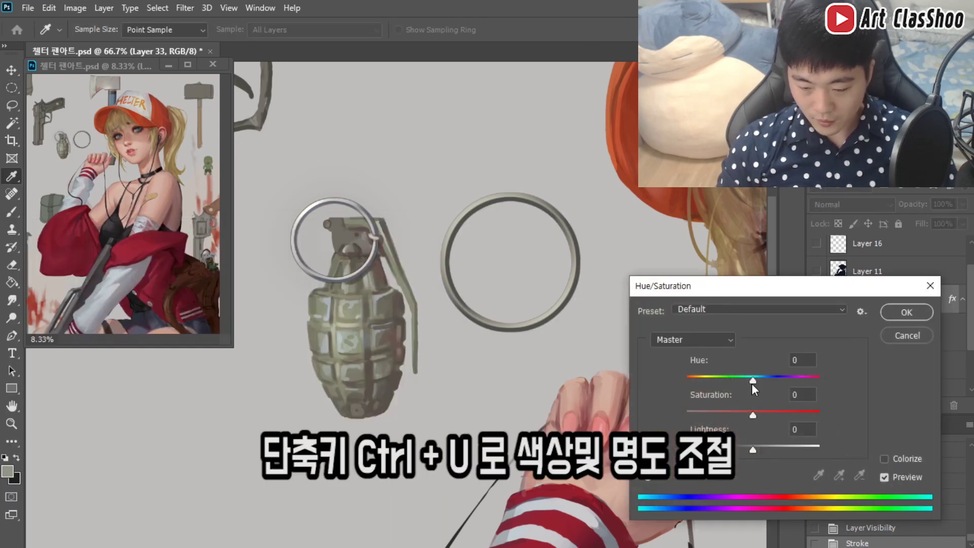
pyautogui.moveTo(752, 384)
pyautogui.mouseDown()
pyautogui.moveTo(704, 382)
pyautogui.moveTo(753, 382)
pyautogui.mouseUp()
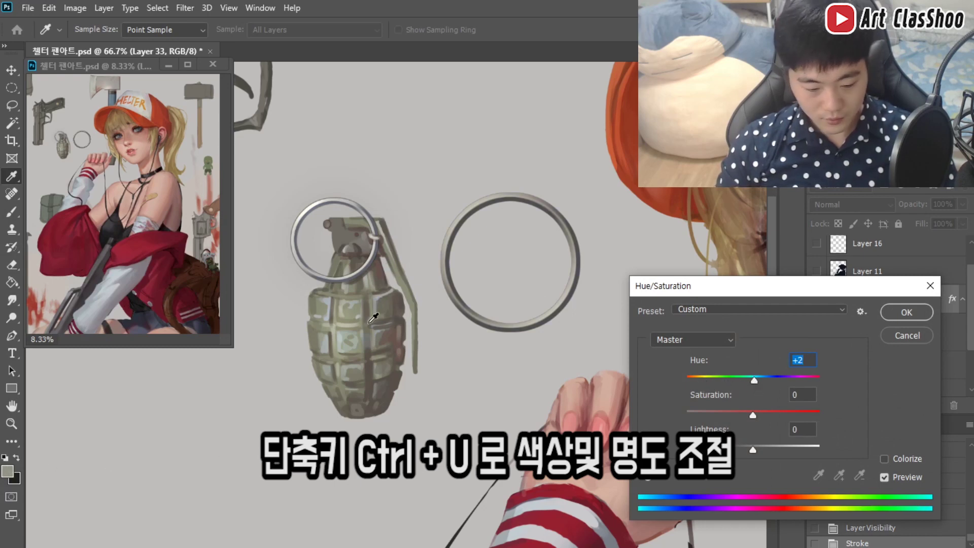
pyautogui.moveTo(749, 413); pyautogui.dragTo(706, 413)
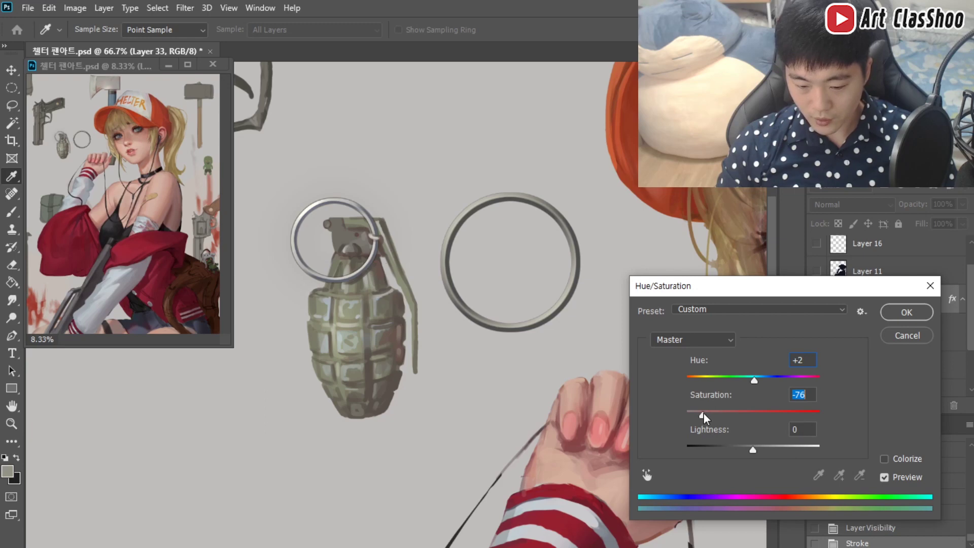
pyautogui.click(906, 311)
pyautogui.click(817, 299)
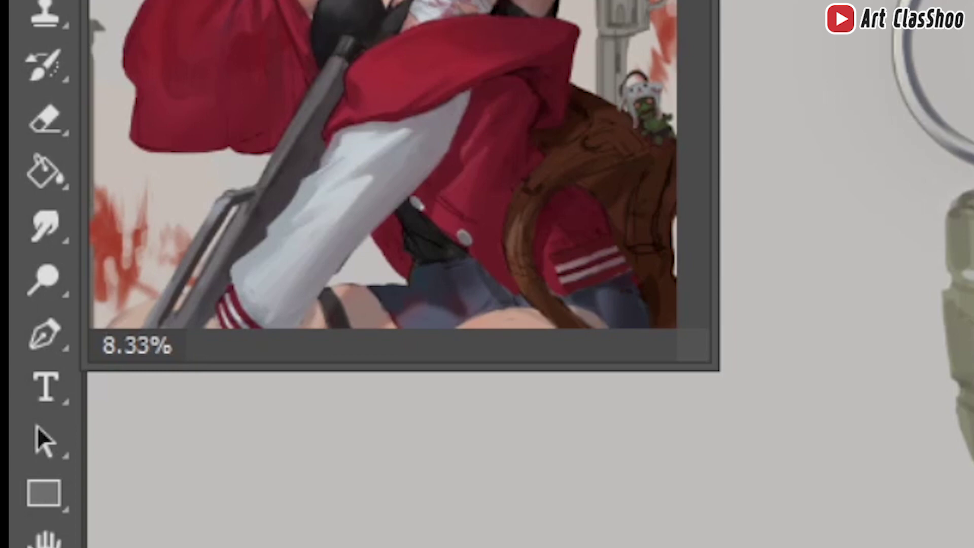
pyautogui.press('z')
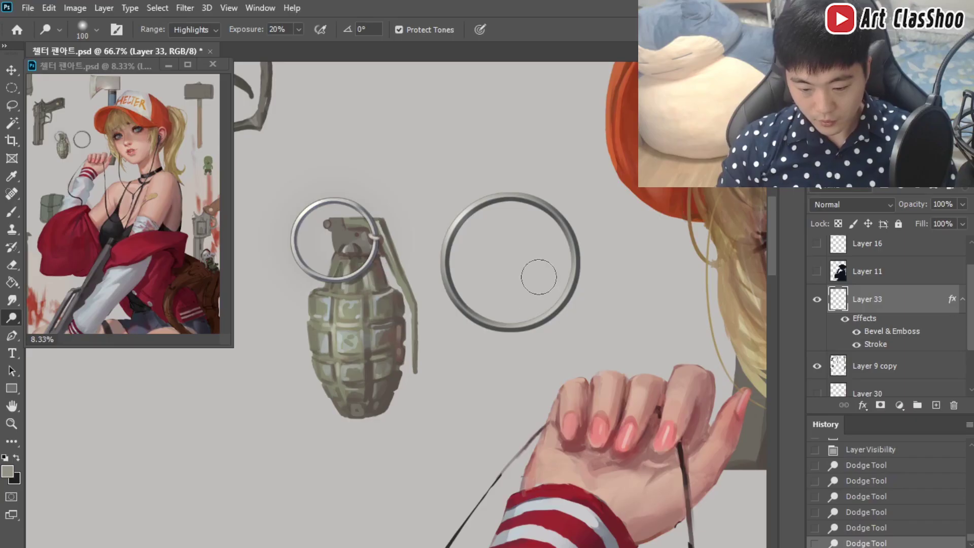
# Dodge the ring's highlights brighter, then toggle the layer and its effects to compare
pyautogui.moveTo(542, 287); pyautogui.dragTo(547, 298)
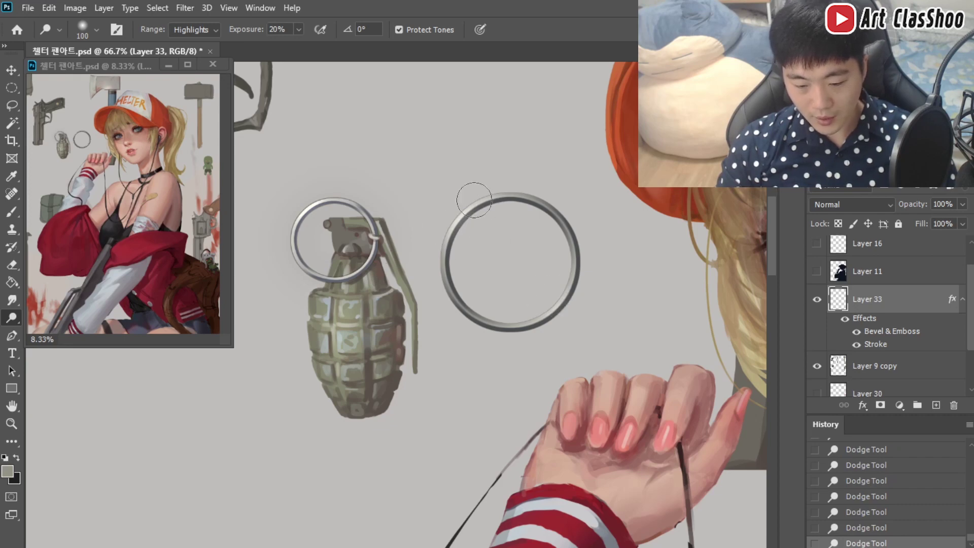
pyautogui.click(817, 299)
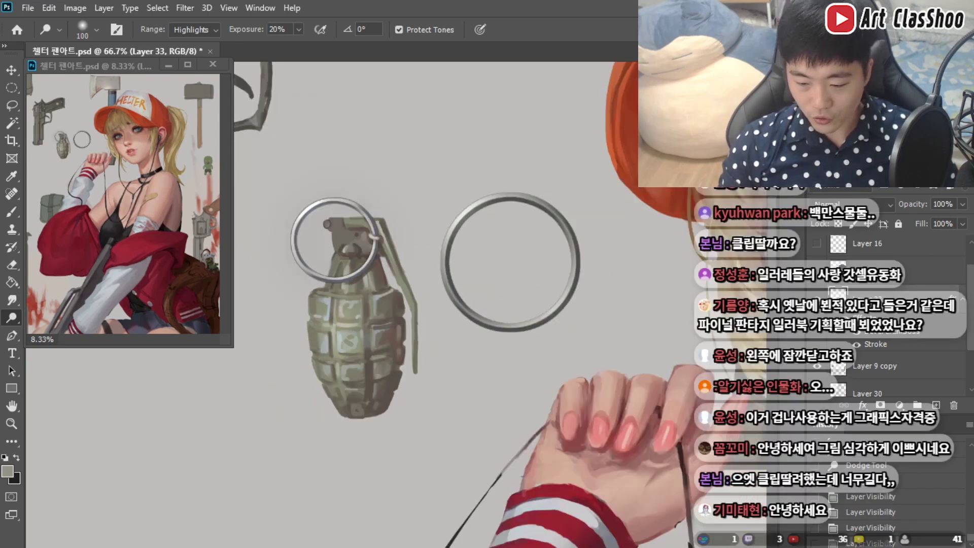
pyautogui.click(856, 336)
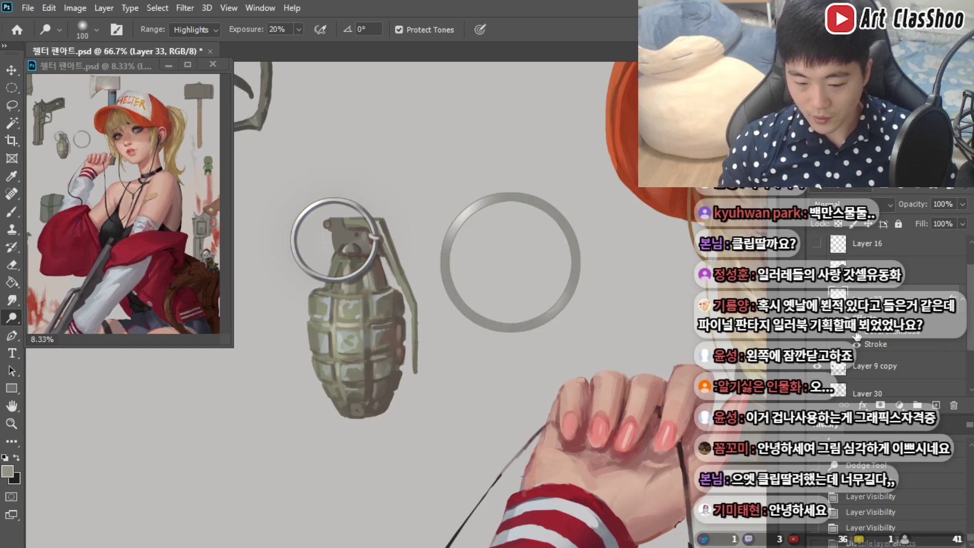
pyautogui.click(856, 336)
pyautogui.click(856, 336)
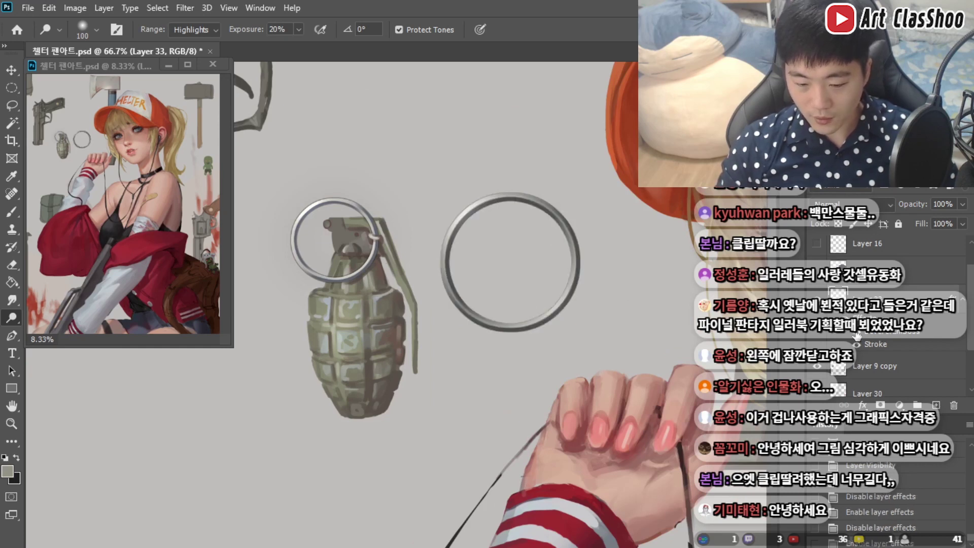
pyautogui.hotkey('ctrl', '+')
pyautogui.click(856, 336)
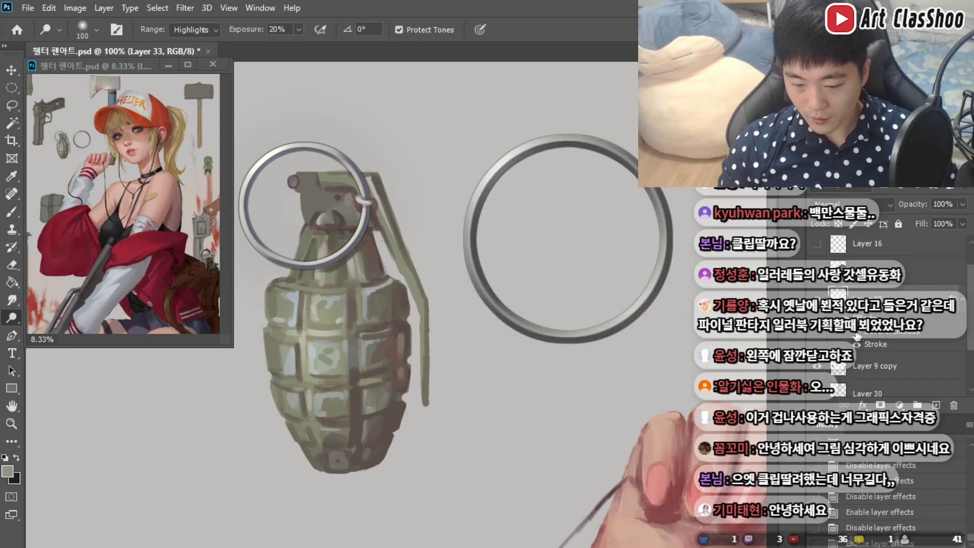
pyautogui.hotkey('ctrl', '-')
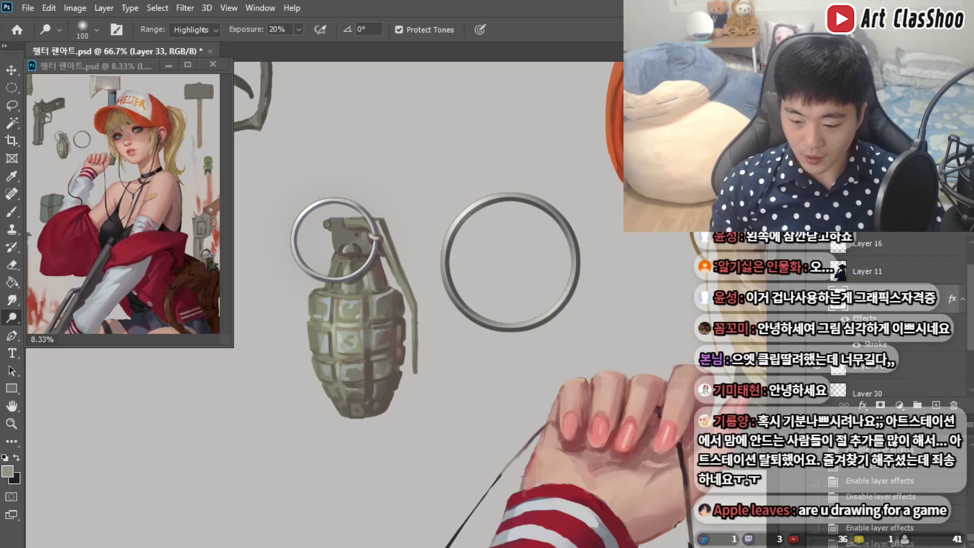
# Bring the girl's face into view and nudge the ring right to hang from her nose
pyautogui.doubleClick(835, 307)
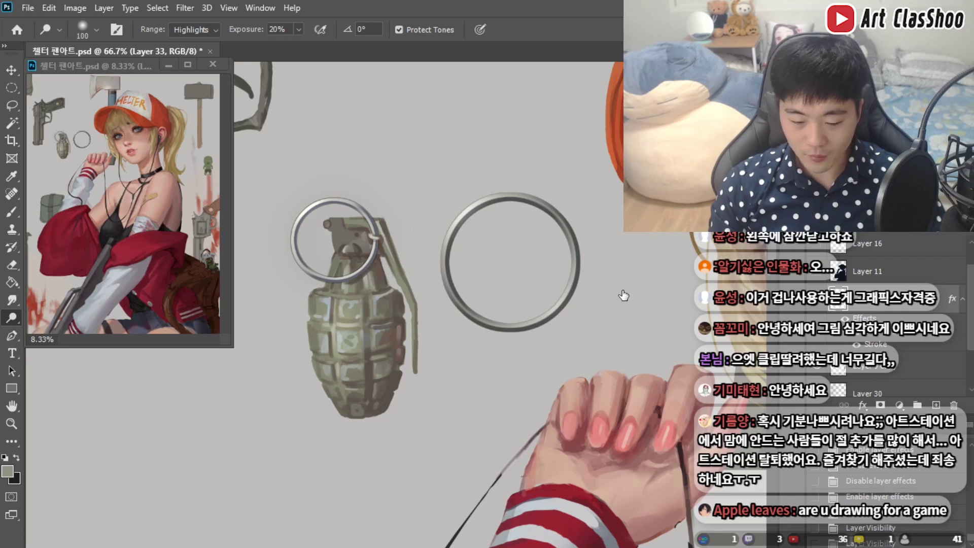
pyautogui.click(419, 235)
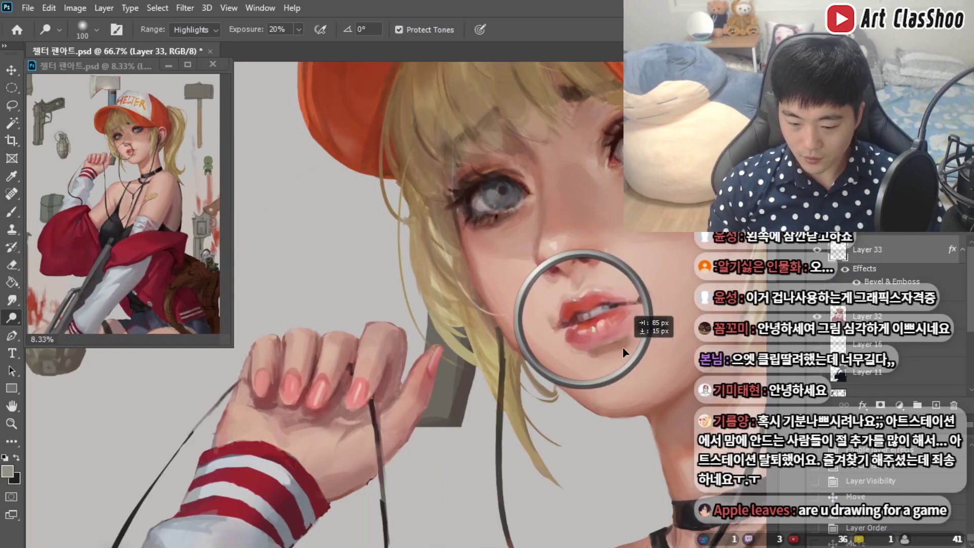
pyautogui.press('e')
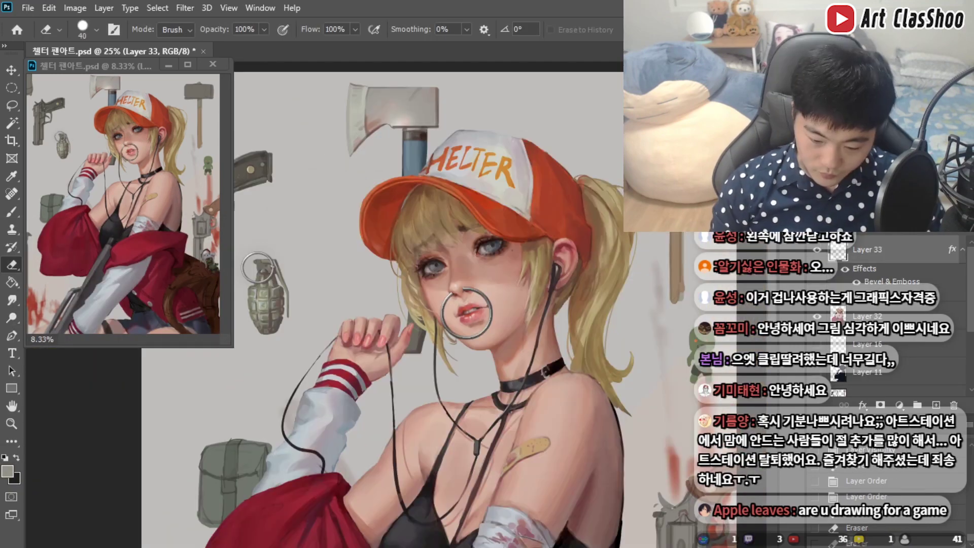
pyautogui.hotkey('ctrl', '-')
pyautogui.hotkey('ctrl', '-')
pyautogui.hotkey('ctrl', '-')
pyautogui.moveTo(422, 293); pyautogui.dragTo(436, 290)
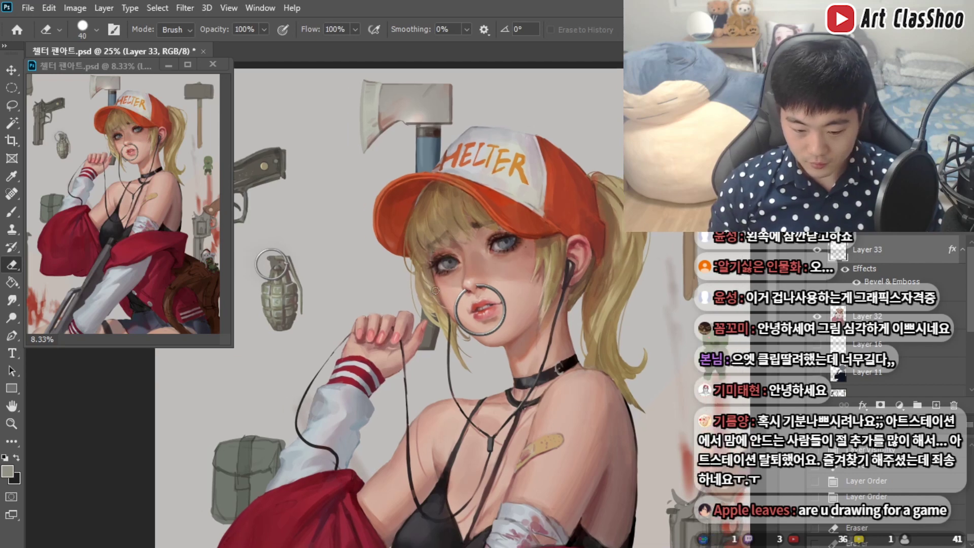
pyautogui.hotkey('ctrl', '+')
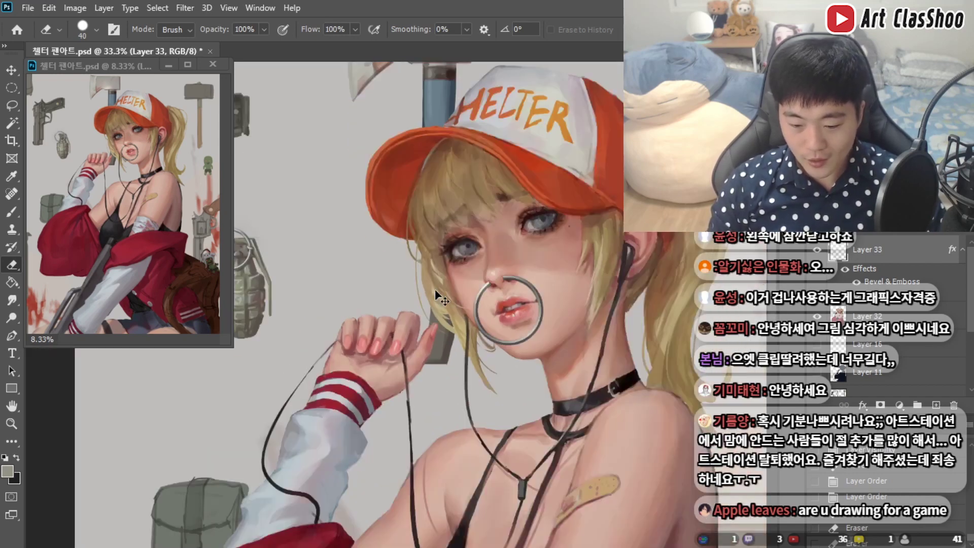
pyautogui.moveTo(435, 290); pyautogui.dragTo(534, 279)
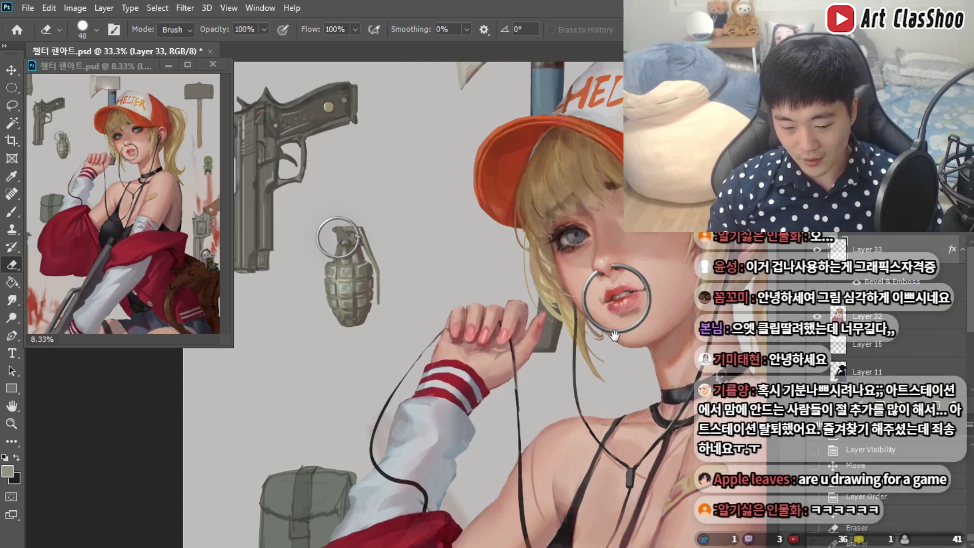
pyautogui.moveTo(614, 334); pyautogui.dragTo(585, 345)
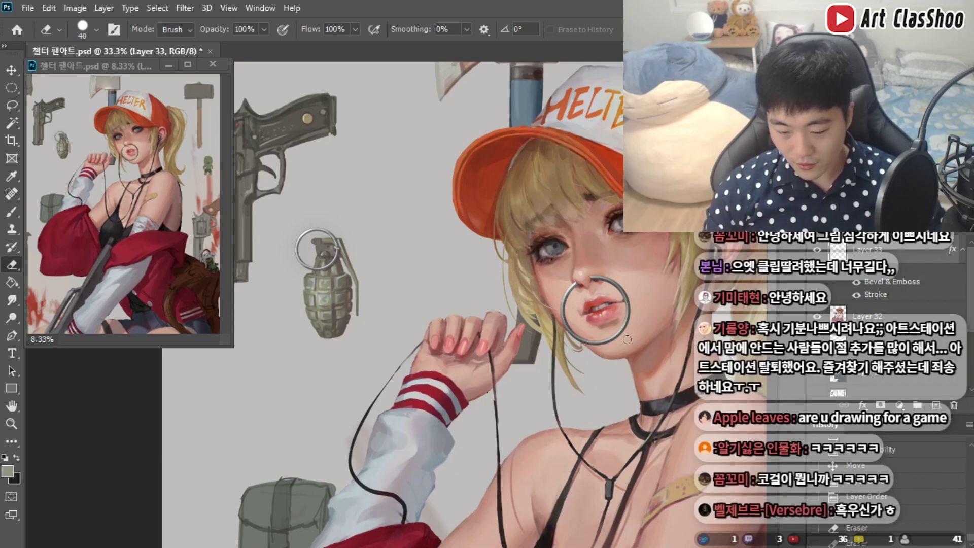
pyautogui.hotkey('ctrl', 'Right')
pyautogui.hotkey('ctrl', 'Right')
# Nudge the nose ring down, then zoom out to view the whole illustration
pyautogui.hotkey('ctrl', 'Down')
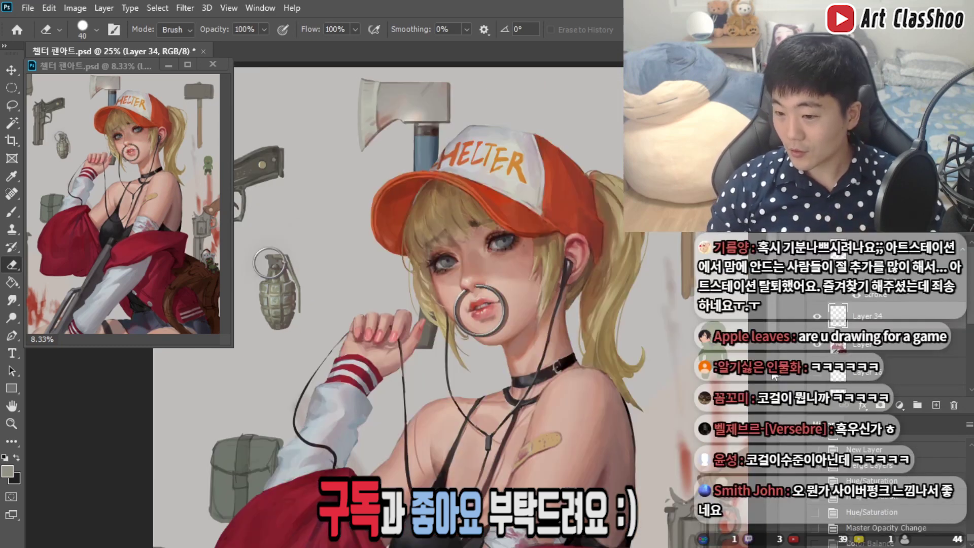
pyautogui.hotkey('ctrl', '-')
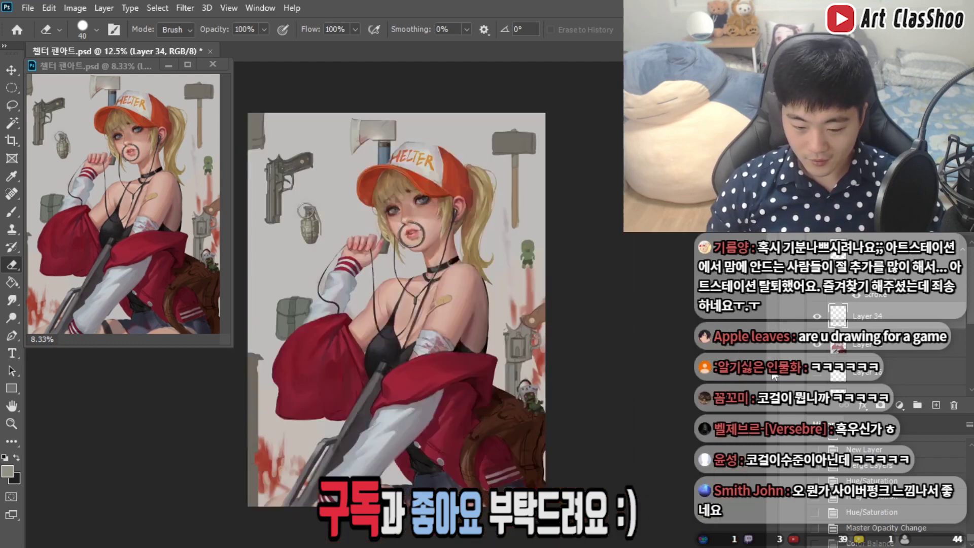